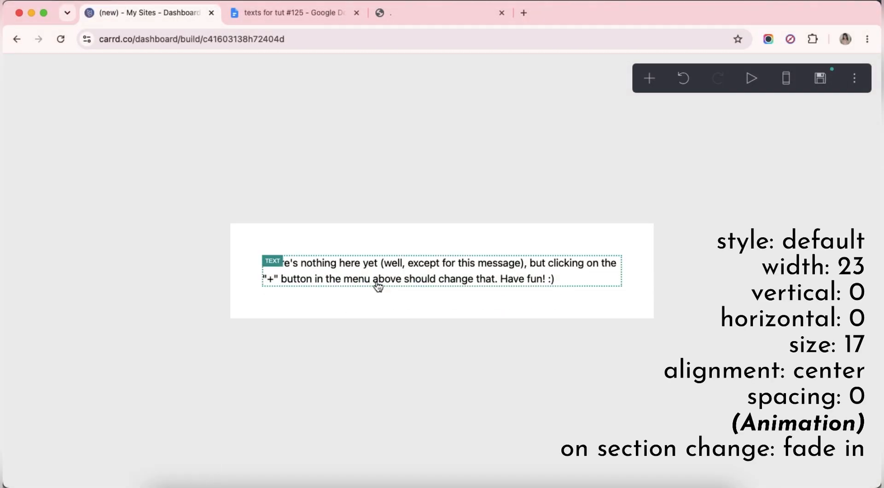
# Delete the placeholder text, and set the page's style to Default and its width to 23.
pyautogui.click(375, 285)
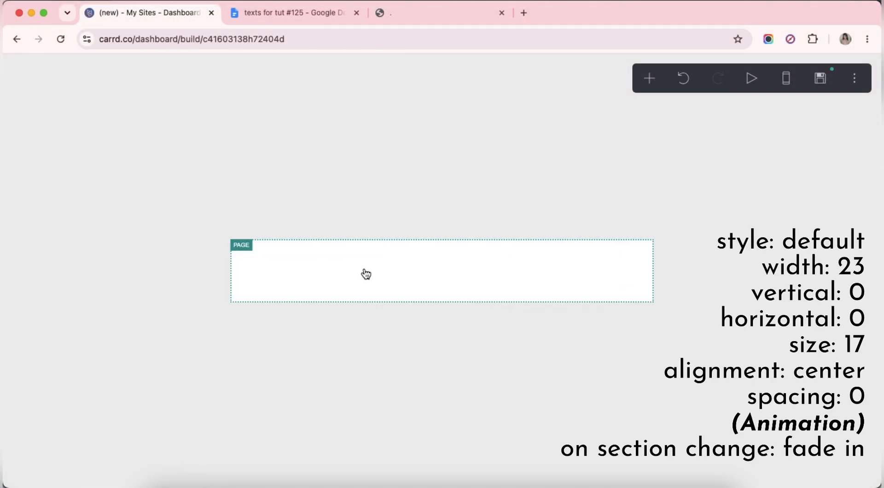
pyautogui.click(366, 274)
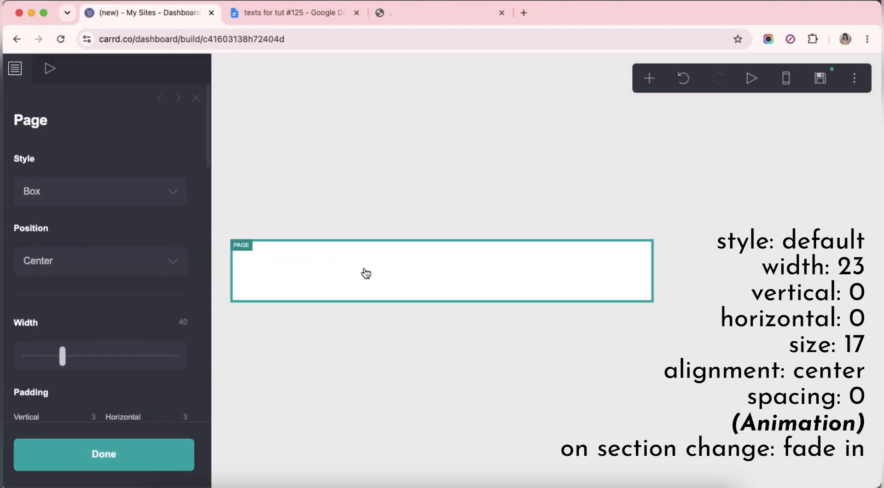
pyautogui.click(94, 191)
pyautogui.click(104, 177)
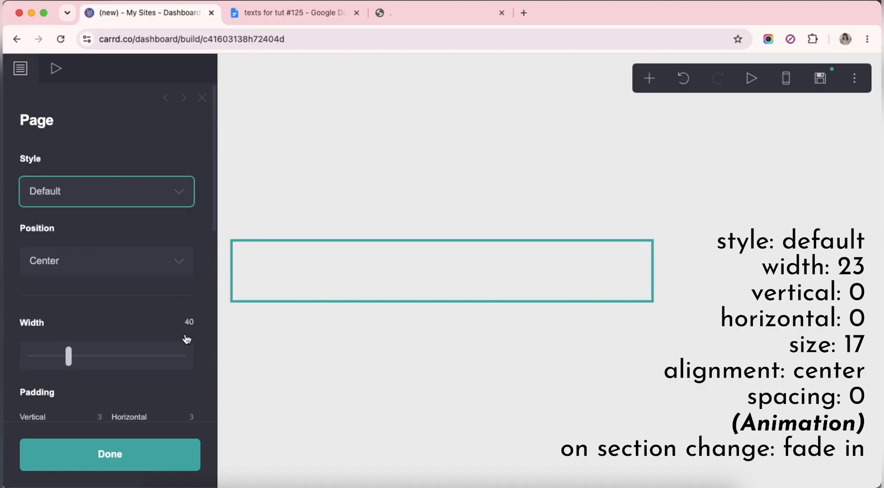
pyautogui.write('23')
pyautogui.press('Return')
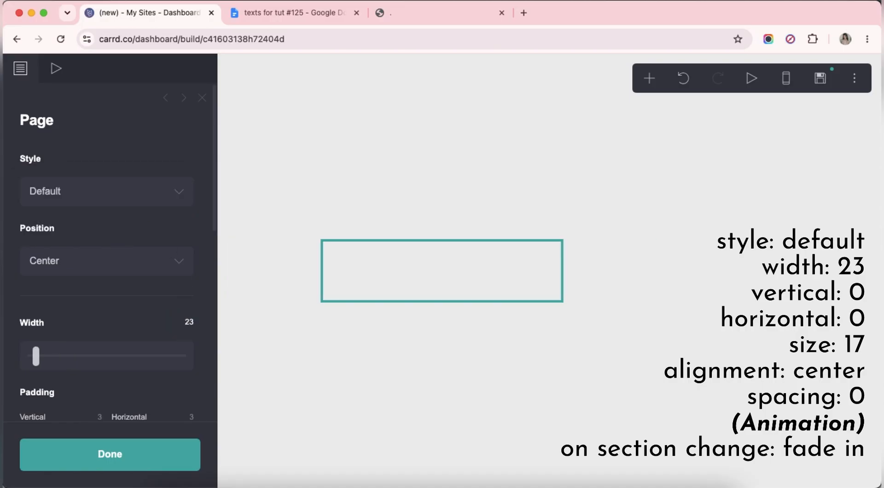
# Set the page's vertical and horizontal padding to 0, size to 17, contents alignment to Center and spacing to 0.
pyautogui.scroll(-5, 95, 300)
pyautogui.click(31, 263)
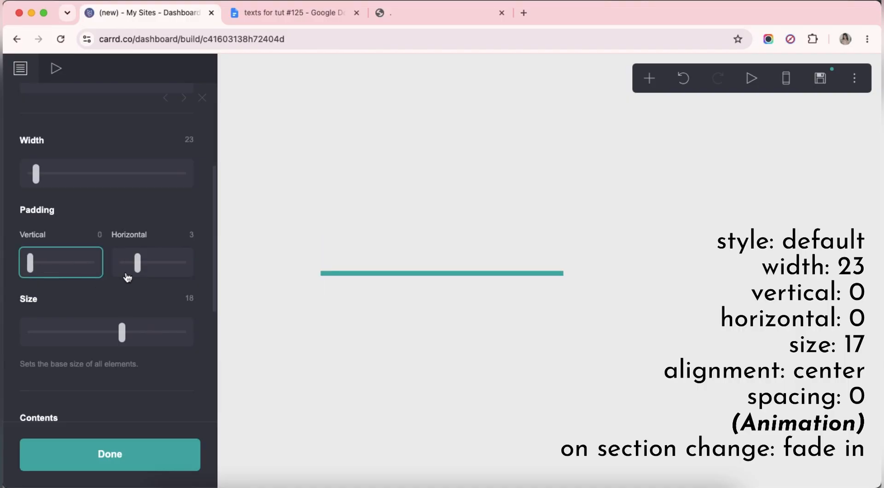
pyautogui.moveTo(122, 332); pyautogui.dragTo(111, 332)
pyautogui.scroll(-5, 156, 368)
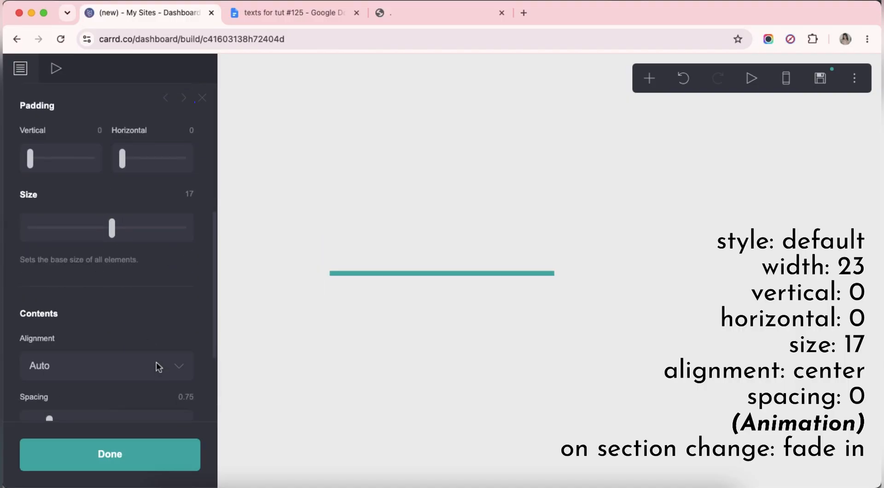
pyautogui.click(110, 267)
pyautogui.click(80, 290)
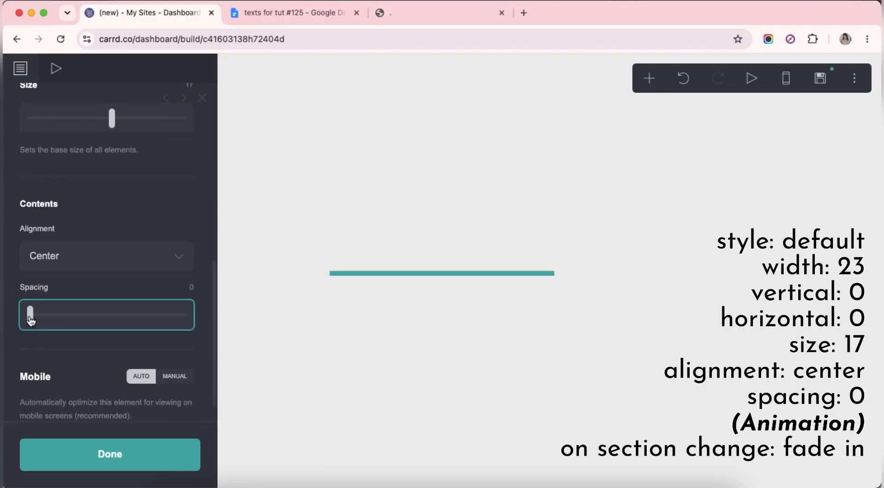
# Set the page's On Section Change animation to Fade In and close the page settings.
pyautogui.click(57, 79)
pyautogui.scroll(-8, 113, 272)
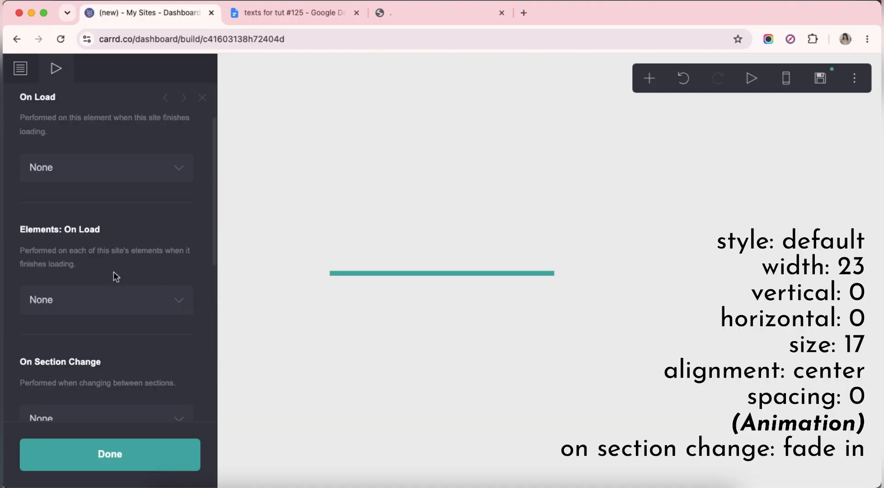
pyautogui.click(112, 267)
pyautogui.click(81, 280)
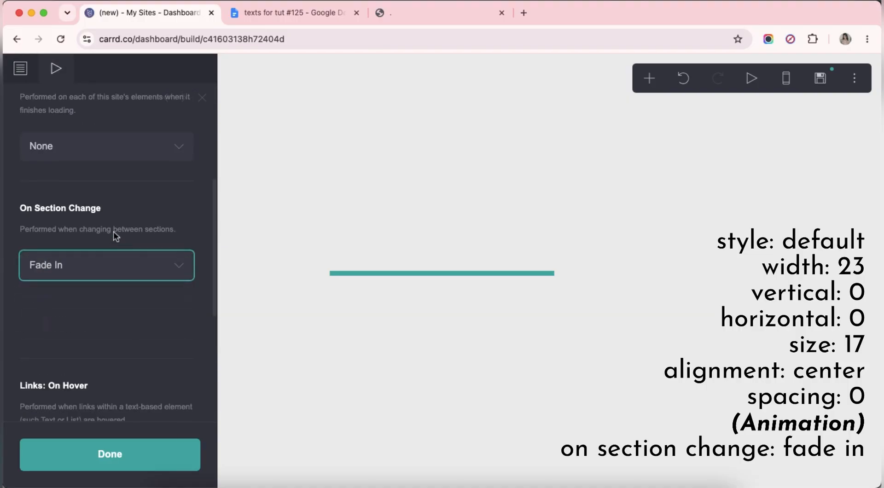
pyautogui.click(492, 365)
# Add a container of type Columns to the page and give it a third column.
pyautogui.click(650, 78)
pyautogui.click(525, 355)
pyautogui.click(95, 196)
pyautogui.click(92, 206)
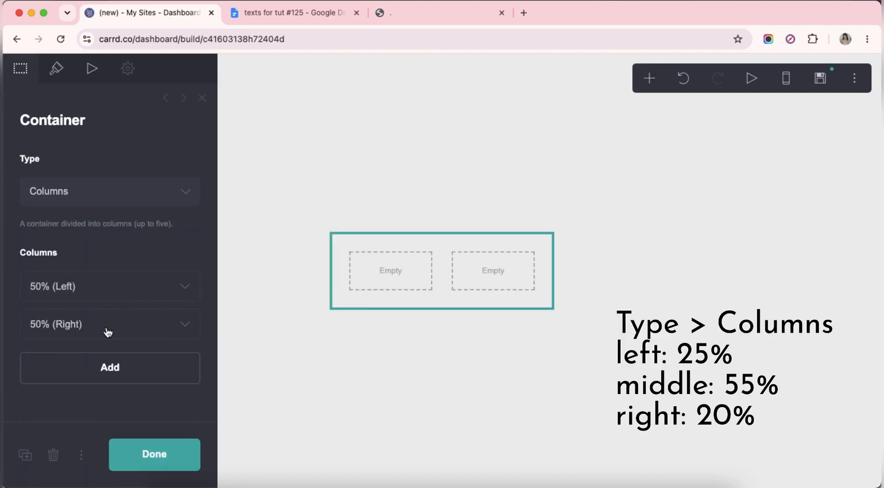
pyautogui.click(100, 366)
# Set the container's column widths to 25% left, 55% middle and 20% right.
pyautogui.click(93, 326)
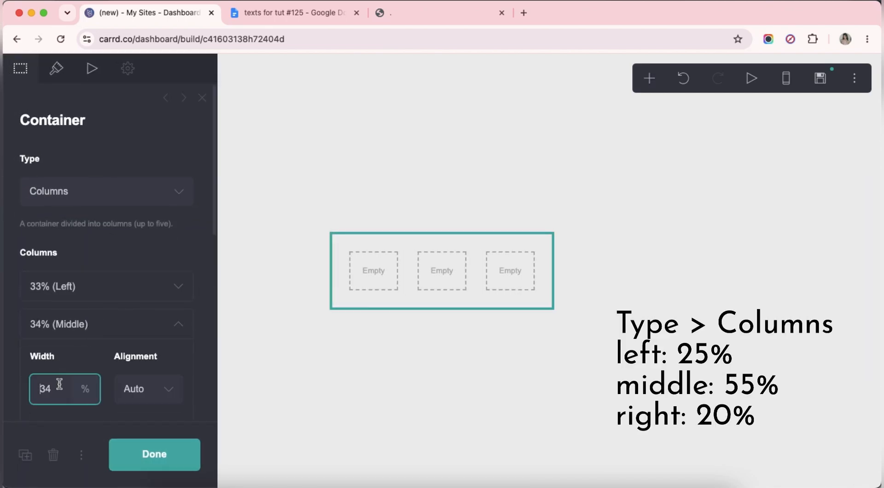
pyautogui.click(69, 325)
pyautogui.click(64, 362)
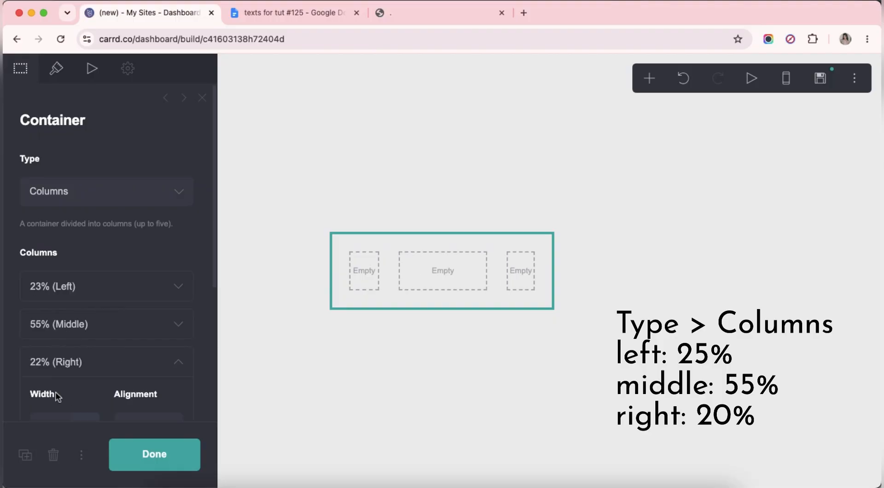
pyautogui.scroll(-2, 55, 394)
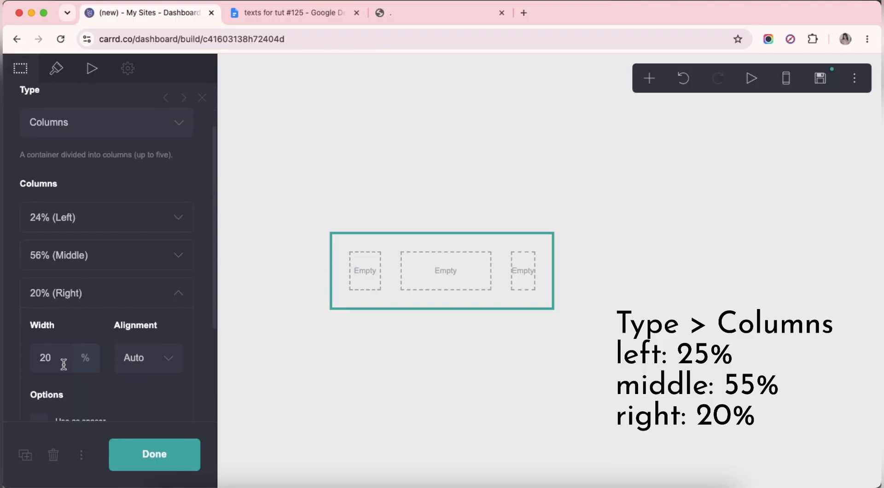
pyautogui.click(86, 297)
pyautogui.click(87, 260)
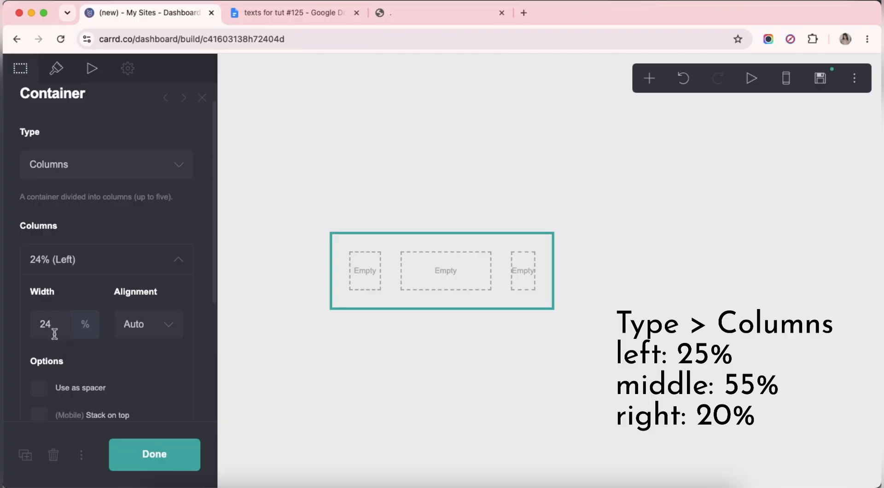
pyautogui.click(86, 272)
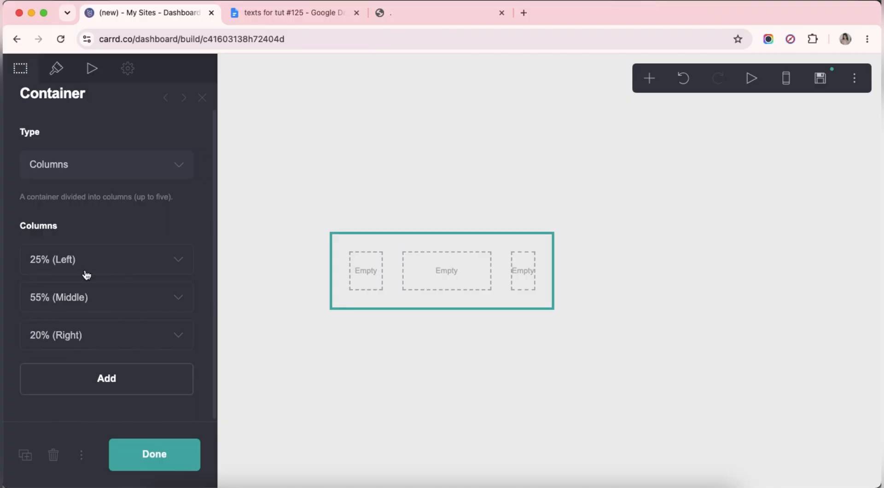
# Set the container's vertical padding to 0.875, horizontal padding to 1 and gutters to 0.875.
pyautogui.click(57, 73)
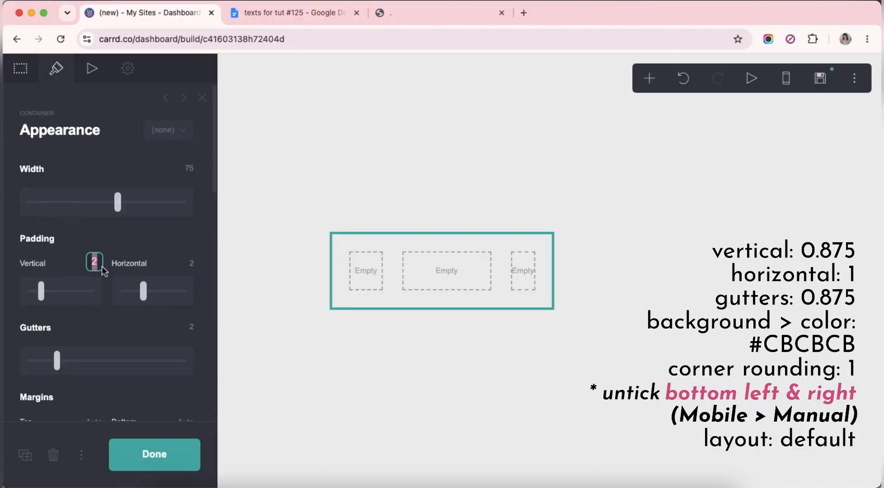
pyautogui.write('75')
pyautogui.press('Return')
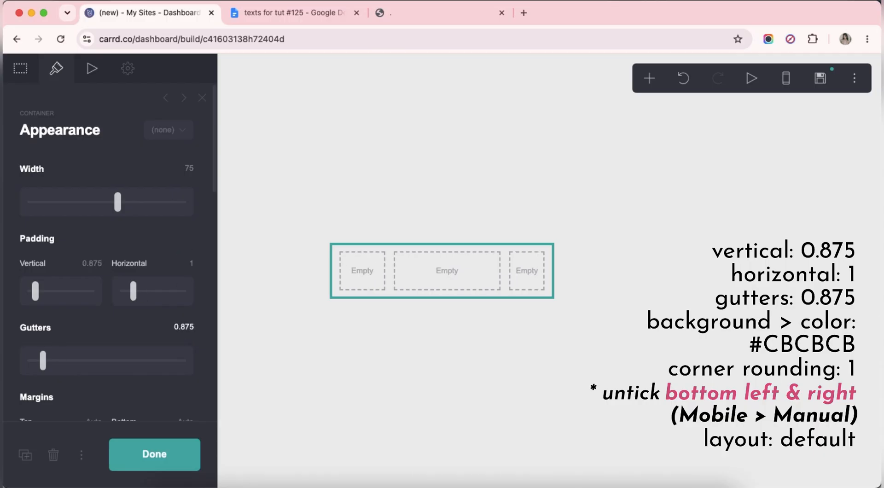
# Give the container a solid color background of #CBCBCB.
pyautogui.scroll(-12, 119, 324)
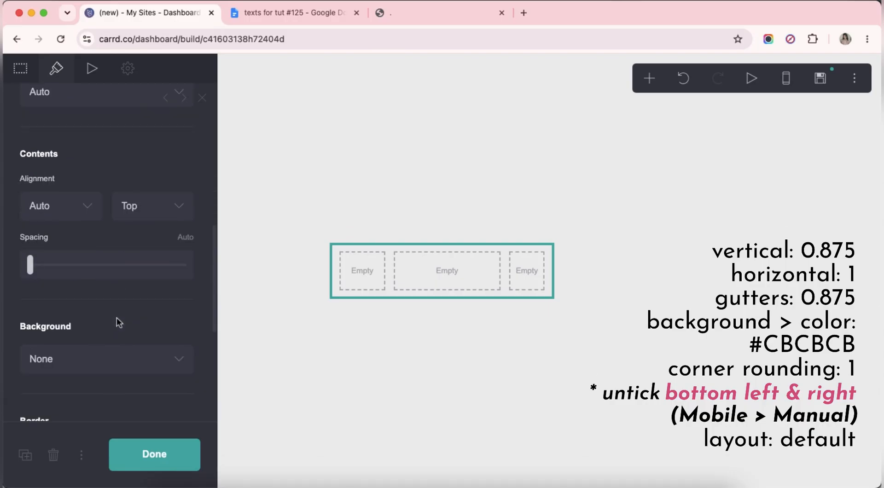
pyautogui.click(92, 292)
pyautogui.click(92, 296)
pyautogui.click(133, 322)
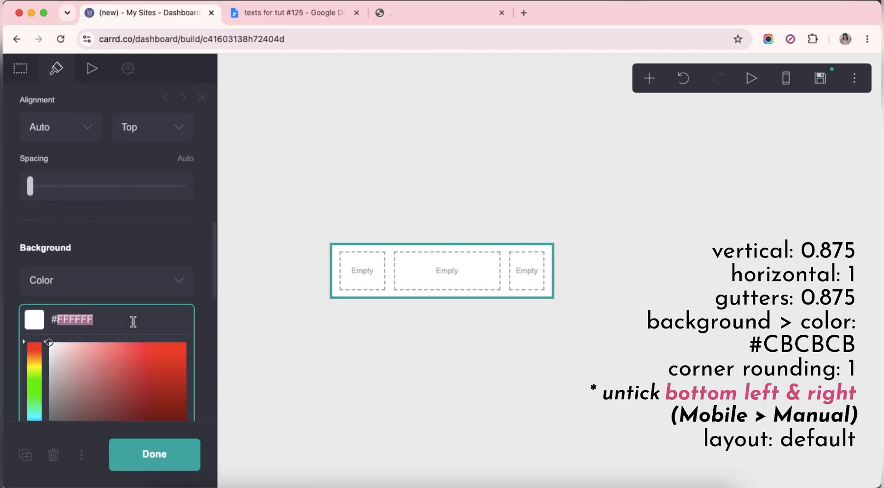
pyautogui.write('#CBCBCB')
pyautogui.press('Return')
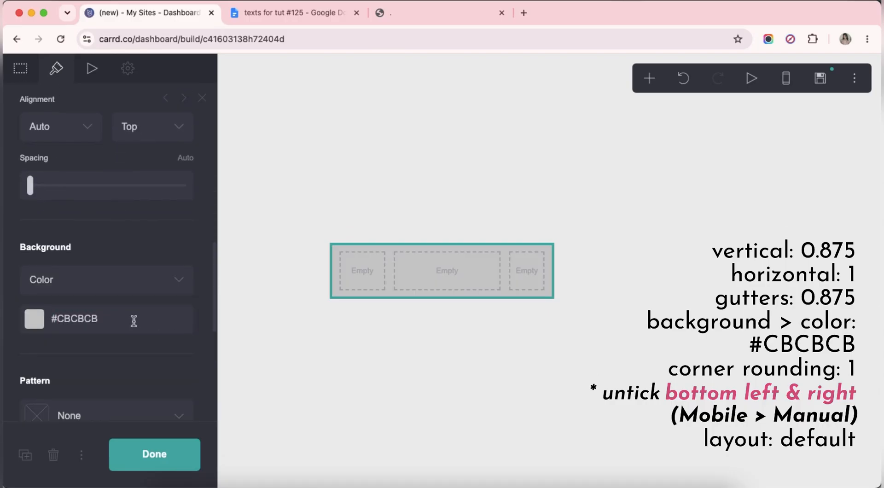
# Set the container's corner rounding to 1 and turn it off for the bottom left and bottom right corners.
pyautogui.scroll(-7, 134, 320)
pyautogui.scroll(4, 133, 320)
pyautogui.scroll(8, 134, 324)
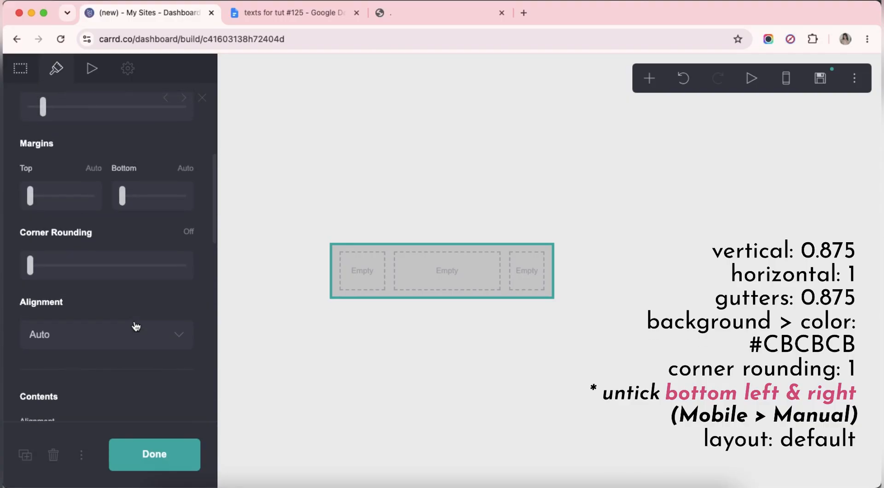
pyautogui.press('Return')
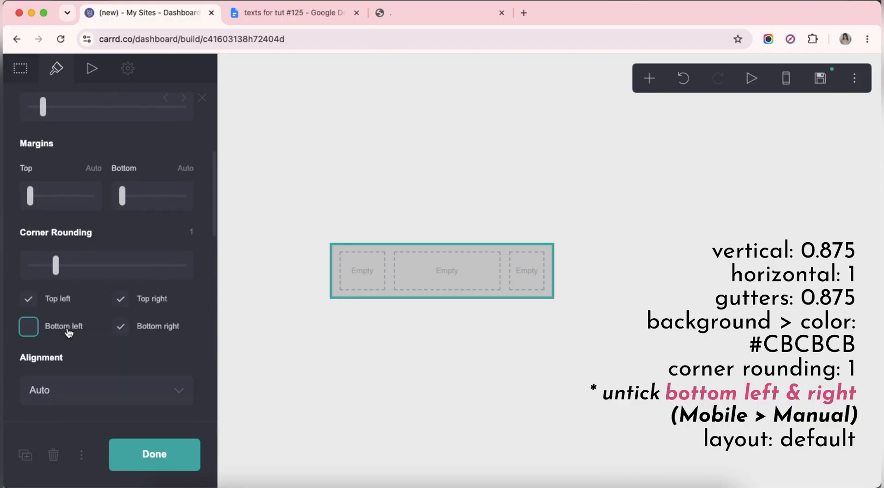
# Switch the container's mobile settings to Manual with the Default layout, and return to the desktop view.
pyautogui.scroll(-5, 161, 355)
pyautogui.click(183, 349)
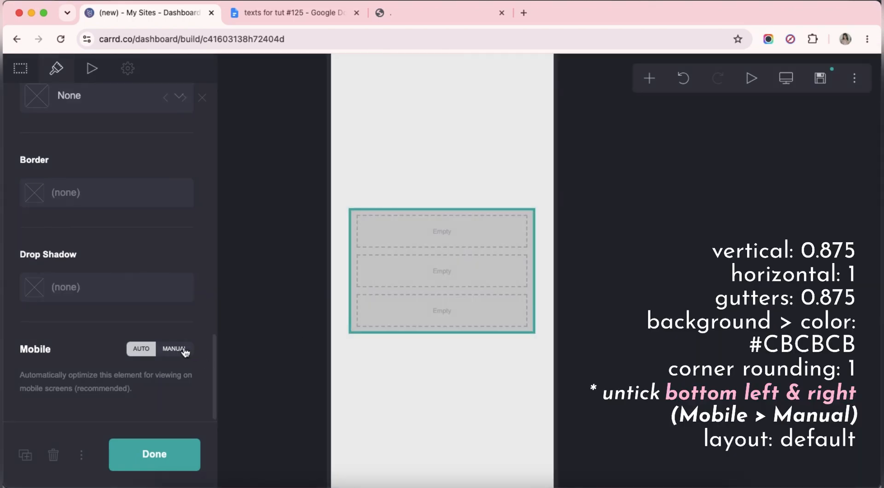
pyautogui.scroll(-4, 176, 338)
pyautogui.click(71, 269)
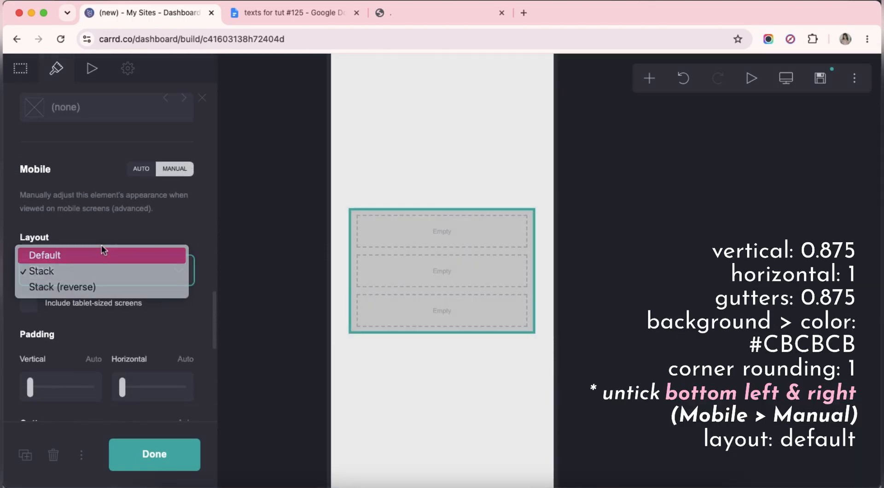
pyautogui.click(46, 253)
pyautogui.click(432, 349)
pyautogui.click(785, 78)
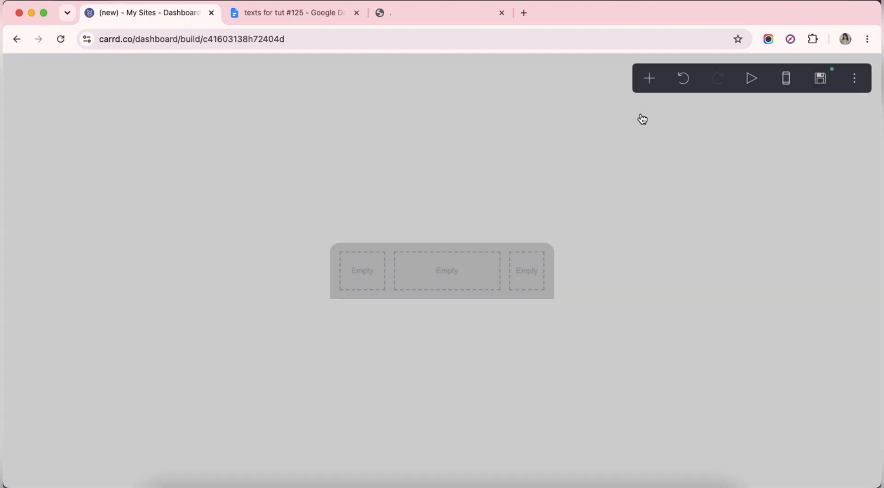
# Add an image element in the container's left column and upload 1.jpeg from Downloads.
pyautogui.click(648, 85)
pyautogui.click(531, 155)
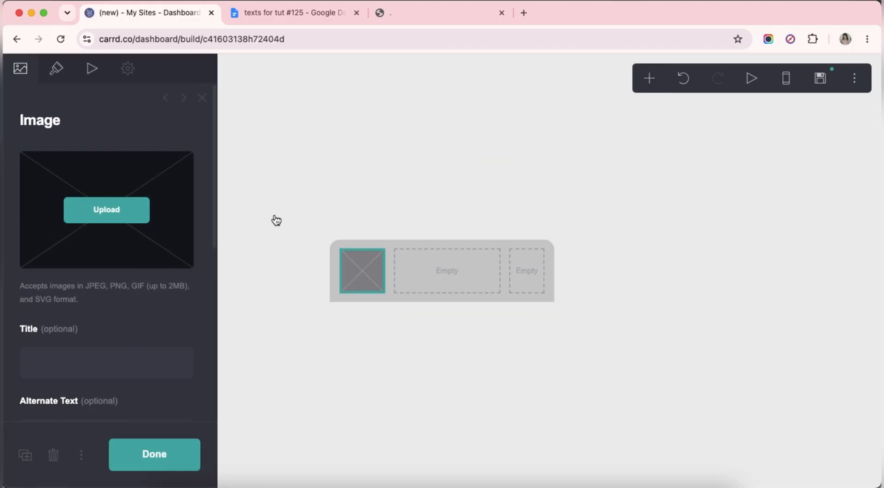
pyautogui.click(103, 217)
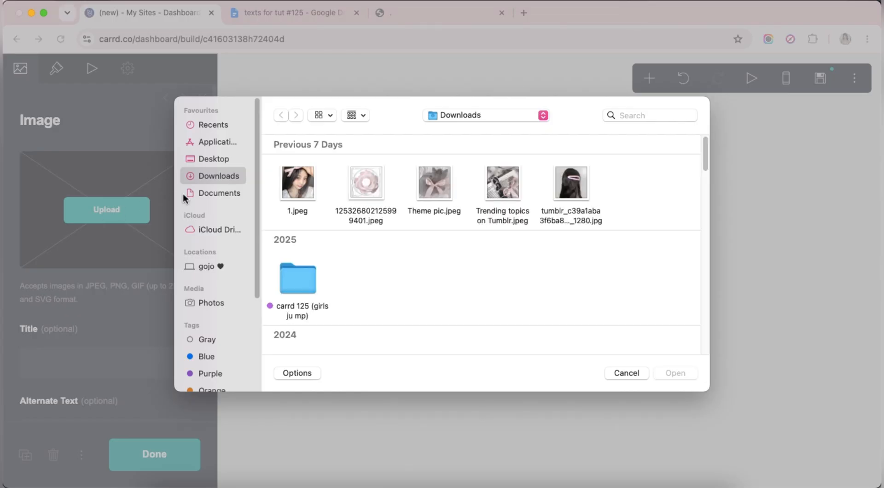
pyautogui.click(316, 186)
pyautogui.doubleClick(316, 187)
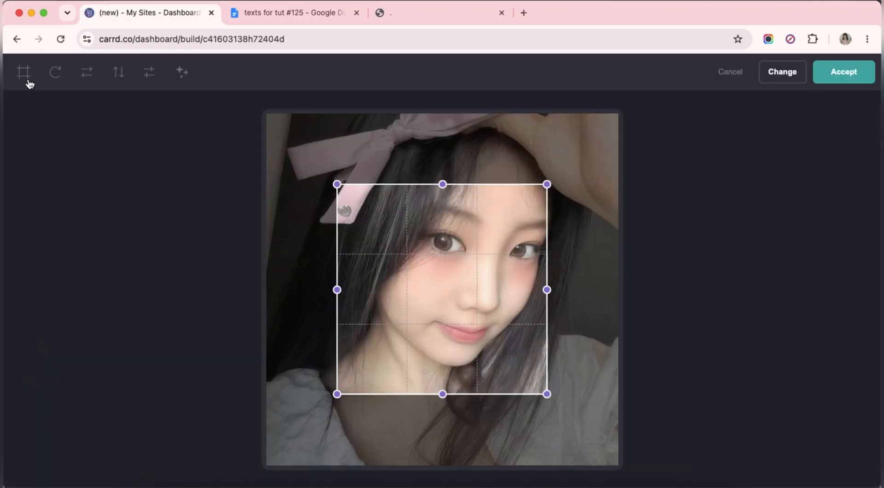
# Enlarge the crop frame to cover the whole photo and accept the crop.
pyautogui.moveTo(384, 181); pyautogui.dragTo(337, 146)
pyautogui.moveTo(477, 324); pyautogui.dragTo(645, 462)
pyautogui.moveTo(592, 452); pyautogui.dragTo(622, 480)
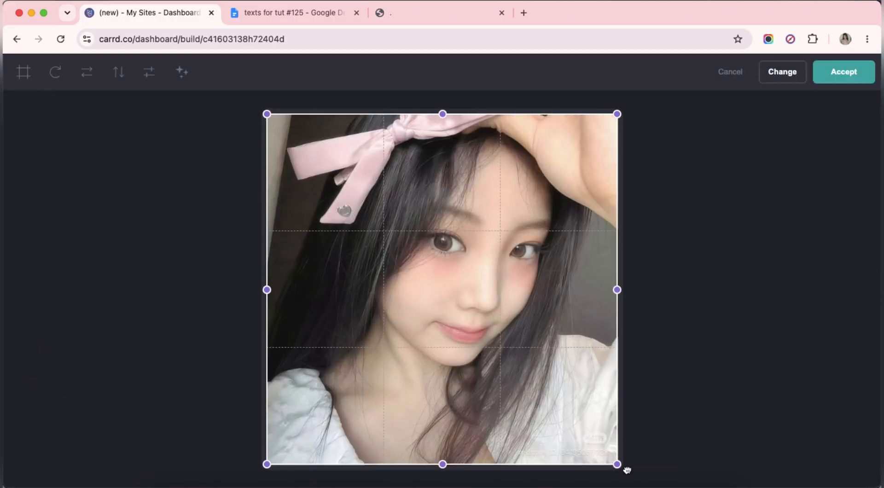
pyautogui.click(834, 81)
# Set the image's corner rounding to 0.5 and close its settings.
pyautogui.click(63, 81)
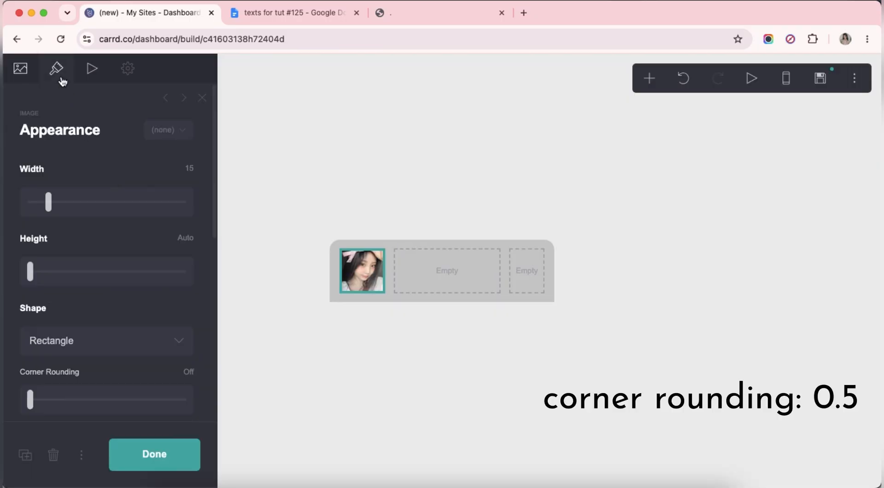
pyautogui.scroll(-5, 127, 217)
pyautogui.click(192, 200)
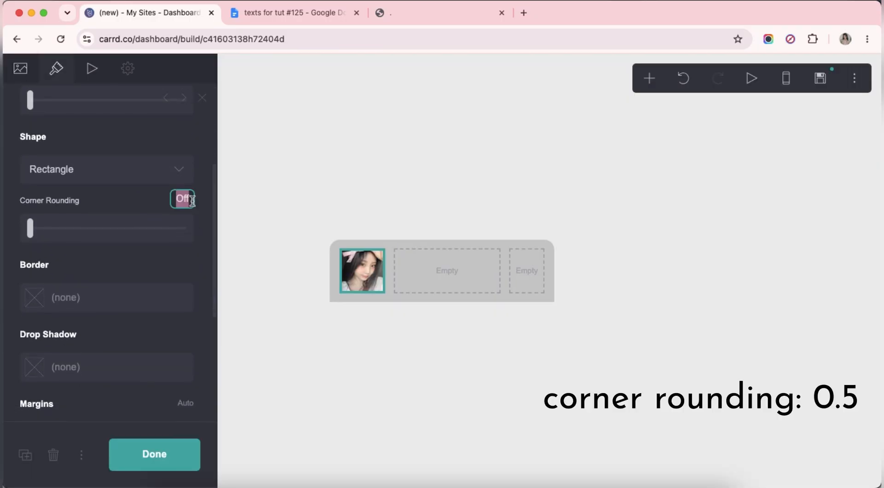
pyautogui.scroll(-5, 198, 225)
pyautogui.click(396, 354)
pyautogui.click(396, 354)
# Add a text element and place it in the container's middle column.
pyautogui.click(636, 88)
pyautogui.click(503, 131)
pyautogui.moveTo(410, 310); pyautogui.dragTo(448, 263)
# Copy the heart symbol from the Google Docs text file and set the text element's content to "artist name ♡".
pyautogui.click(297, 14)
pyautogui.moveTo(249, 128); pyautogui.dragTo(262, 128)
pyautogui.rightClick(254, 128)
pyautogui.click(291, 142)
pyautogui.click(148, 13)
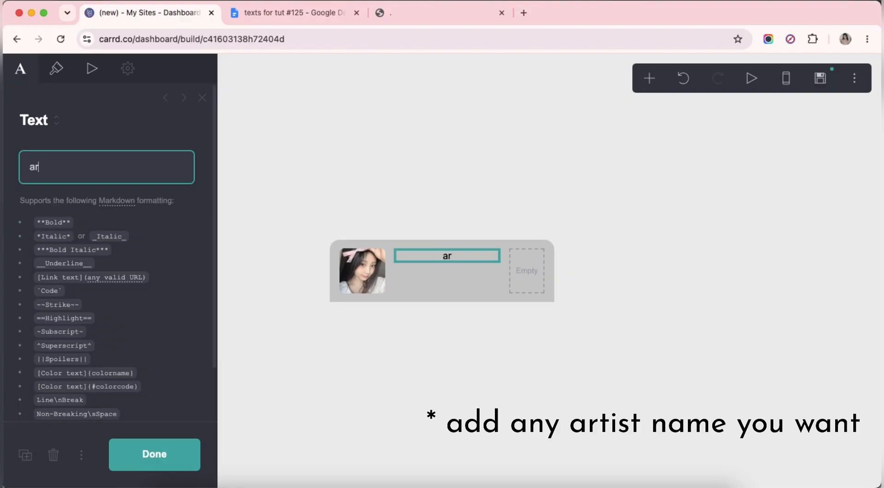
pyautogui.rightClick(89, 167)
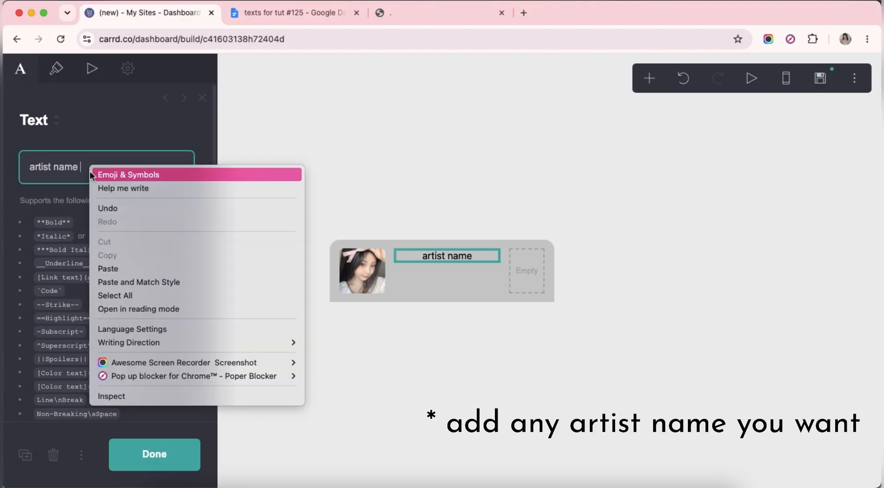
pyautogui.click(128, 267)
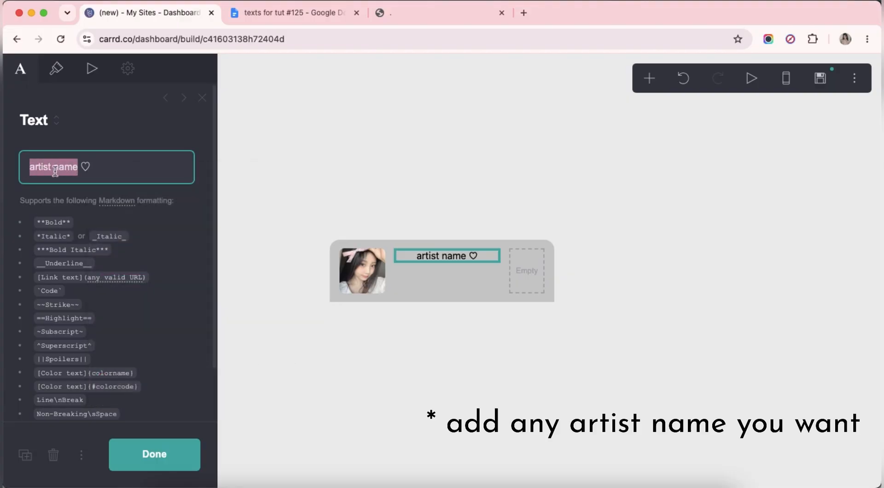
# Set the artist name text's color to #FFFFFF, its font to Inter and its size to 0.75.
pyautogui.click(57, 68)
pyautogui.click(52, 202)
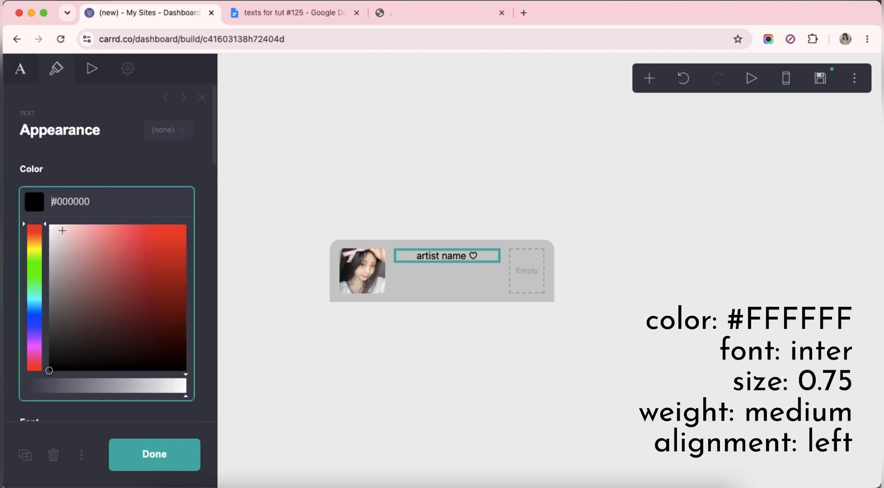
pyautogui.click(68, 156)
pyautogui.click(101, 282)
pyautogui.scroll(-5, 101, 283)
pyautogui.click(101, 282)
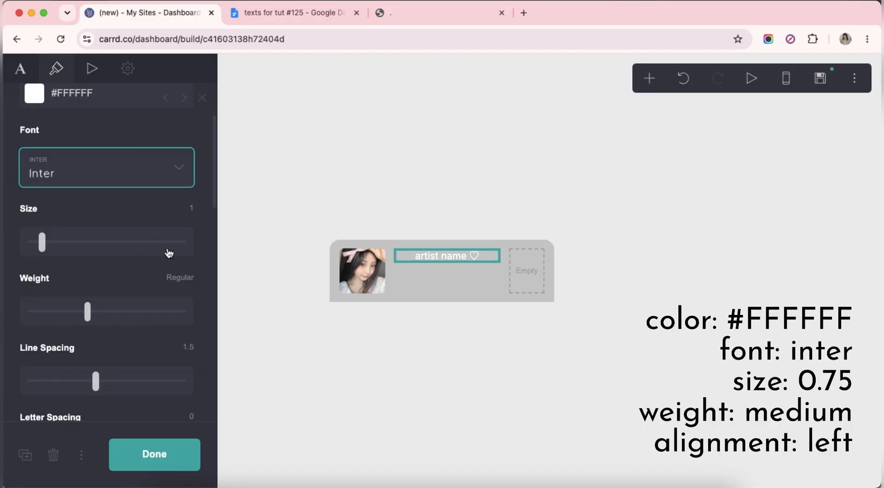
pyautogui.write('0.75')
pyautogui.press('Return')
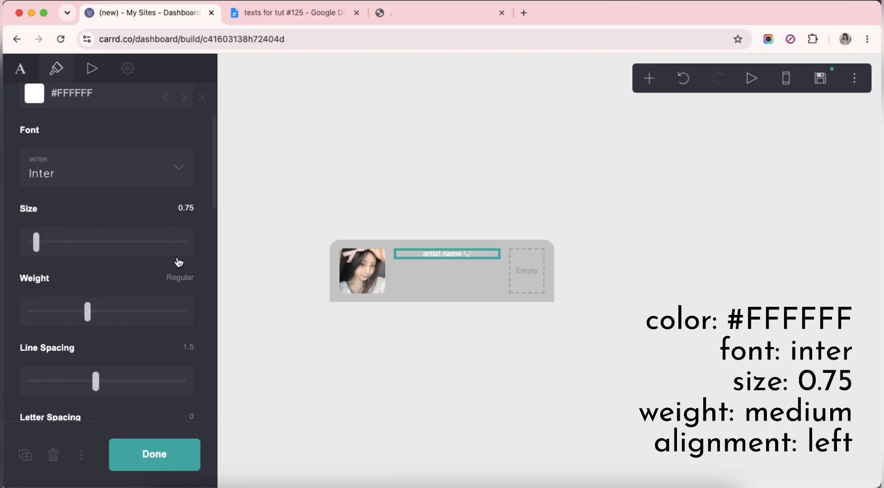
# Set the artist name text's weight to Medium and its alignment to left, and close its settings.
pyautogui.scroll(-10, 133, 344)
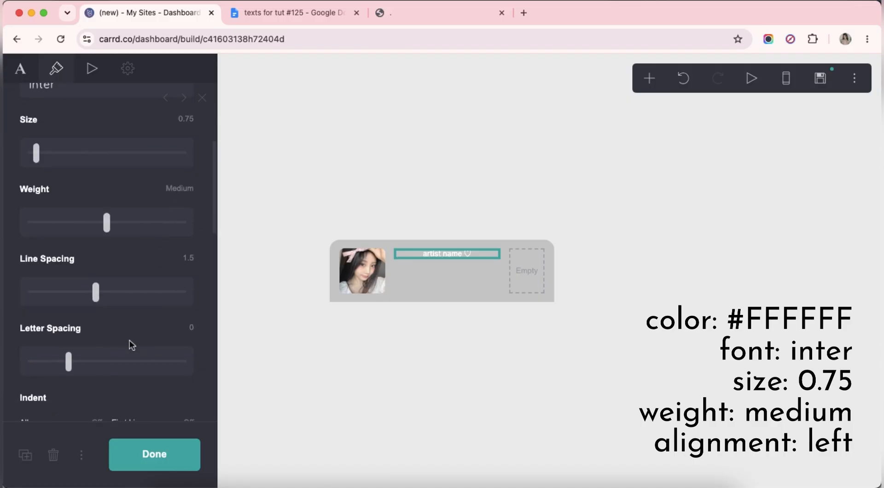
pyautogui.click(71, 287)
pyautogui.click(71, 299)
pyautogui.scroll(-5, 123, 325)
pyautogui.click(510, 388)
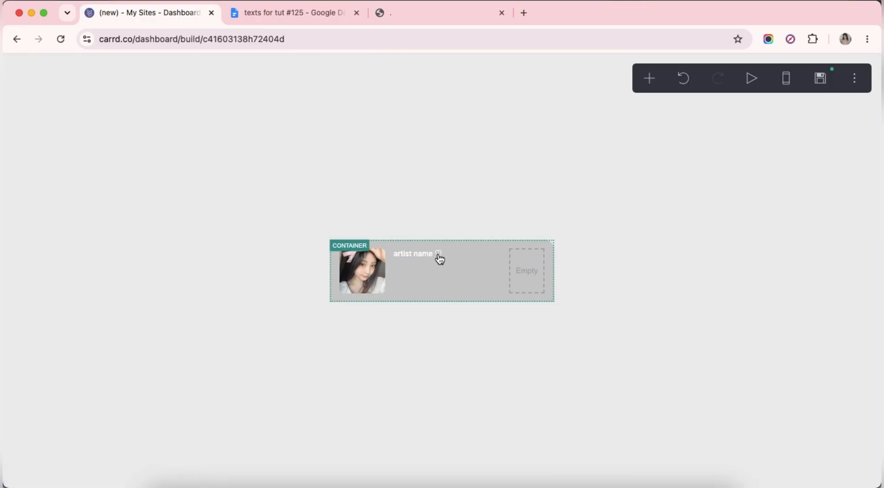
# Add a text element below the artist name and fill it with "currently playing song name !!" copied from the Google Docs text file.
pyautogui.click(440, 261)
pyautogui.click(649, 78)
pyautogui.click(529, 128)
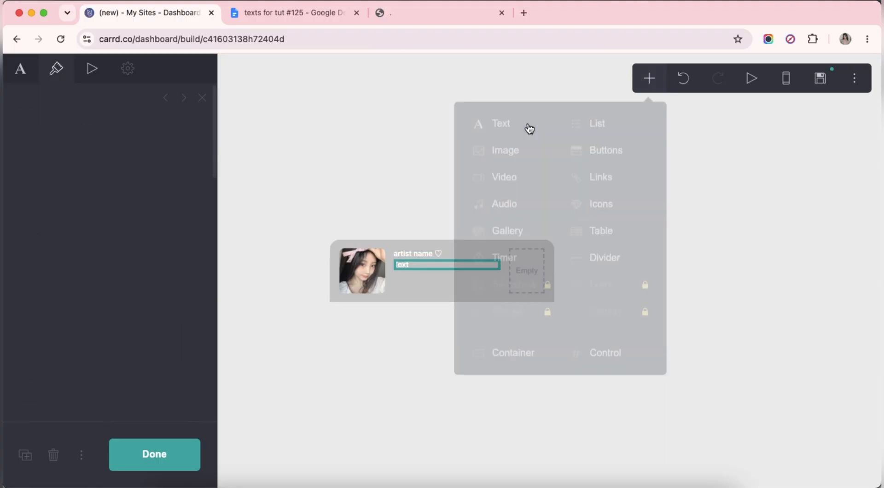
pyautogui.click(316, 14)
pyautogui.tripleClick(310, 160)
pyautogui.rightClick(288, 164)
pyautogui.click(318, 174)
pyautogui.click(145, 14)
pyautogui.click(20, 69)
pyautogui.rightClick(38, 173)
pyautogui.click(63, 230)
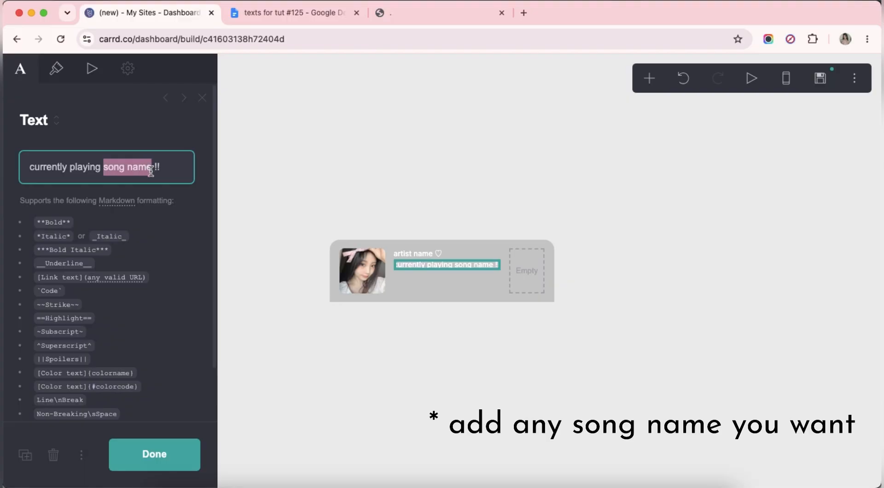
# Set the song name text's color to #E7E7E7 and its weight to Regular, and close its settings.
pyautogui.click(63, 79)
pyautogui.click(141, 204)
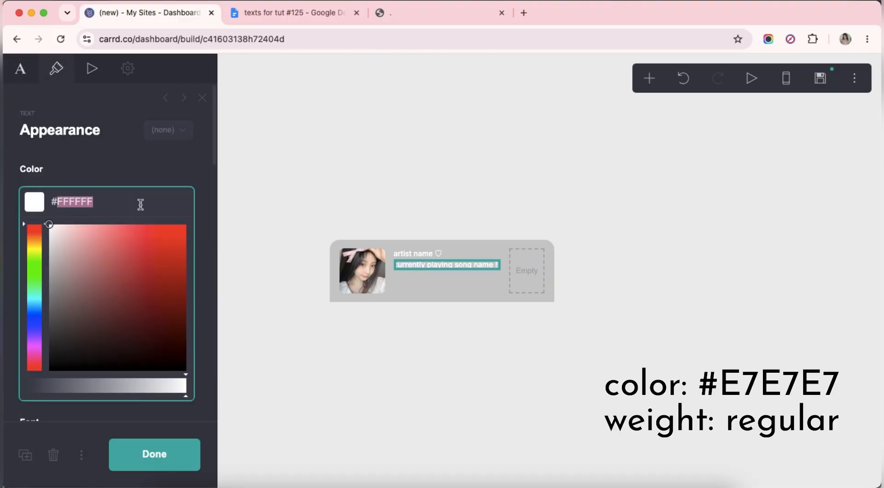
pyautogui.write('#E7E7E7')
pyautogui.press('Return')
pyautogui.scroll(-3, 126, 296)
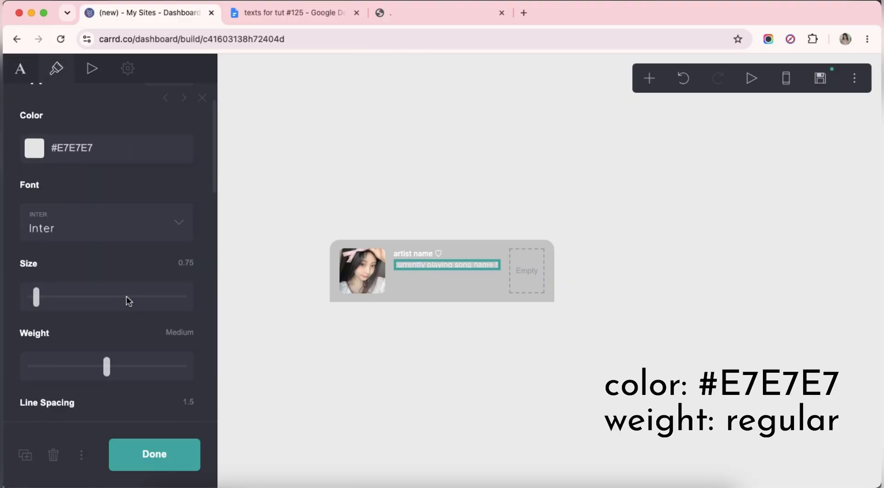
pyautogui.click(105, 304)
pyautogui.press('Left')
pyautogui.scroll(-15, 139, 328)
pyautogui.click(416, 380)
pyautogui.click(416, 380)
# Add a text element below the song name line and fill it with the progress bar line copied from the Google Docs text file.
pyautogui.click(479, 276)
pyautogui.click(649, 78)
pyautogui.click(298, 19)
pyautogui.doubleClick(322, 203)
pyautogui.doubleClick(324, 193)
pyautogui.rightClick(324, 193)
pyautogui.click(362, 209)
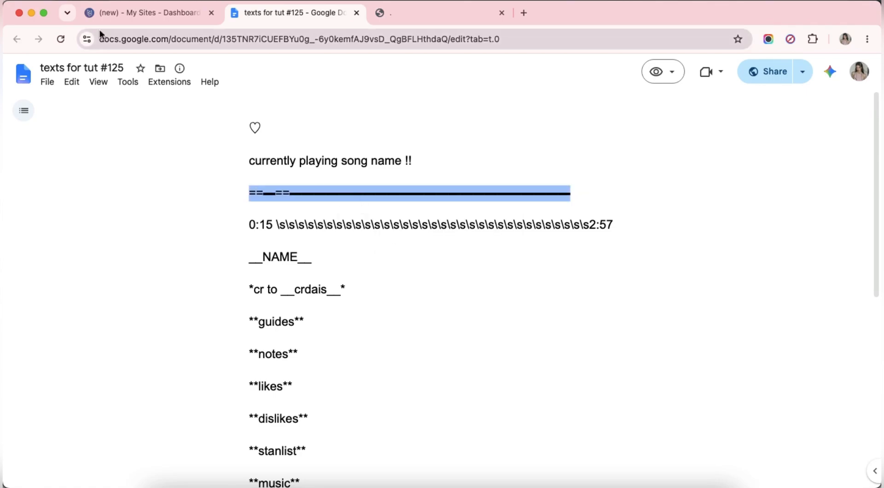
pyautogui.click(147, 12)
pyautogui.click(22, 70)
pyautogui.rightClick(46, 170)
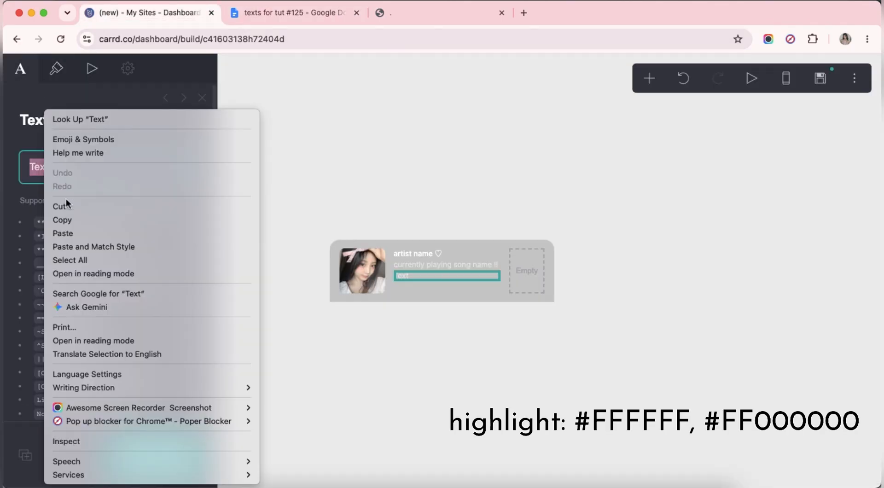
pyautogui.click(96, 231)
# Set the progress bar text's highlight colors to #FFFFFF and #FF000000, and close its settings.
pyautogui.click(59, 75)
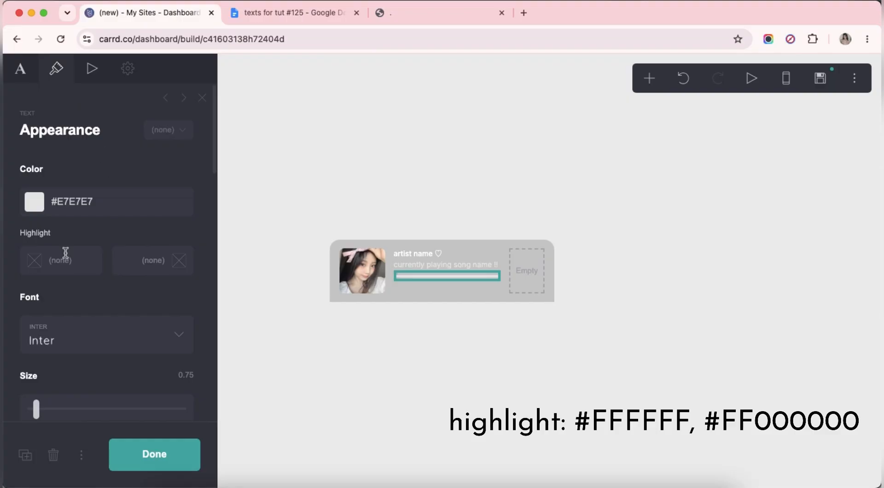
pyautogui.click(62, 260)
pyautogui.click(66, 233)
pyautogui.click(152, 259)
pyautogui.scroll(-2, 90, 295)
pyautogui.click(109, 162)
pyautogui.scroll(2, 119, 217)
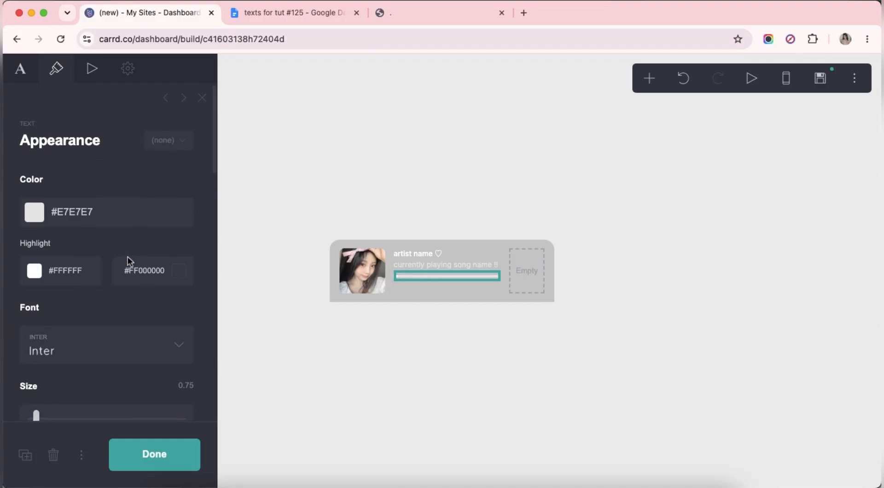
pyautogui.click(461, 368)
# Add a text element below the progress bar and fill it with the 0:15 to 2:57 time line copied from the Google Docs text file.
pyautogui.click(465, 280)
pyautogui.click(649, 79)
pyautogui.click(495, 121)
pyautogui.click(294, 13)
pyautogui.tripleClick(315, 226)
pyautogui.rightClick(273, 225)
pyautogui.click(299, 237)
pyautogui.click(148, 12)
pyautogui.click(21, 69)
pyautogui.rightClick(79, 167)
pyautogui.click(75, 230)
# Set the time line text's color to #FFFFFF and close its settings.
pyautogui.click(56, 68)
pyautogui.click(74, 201)
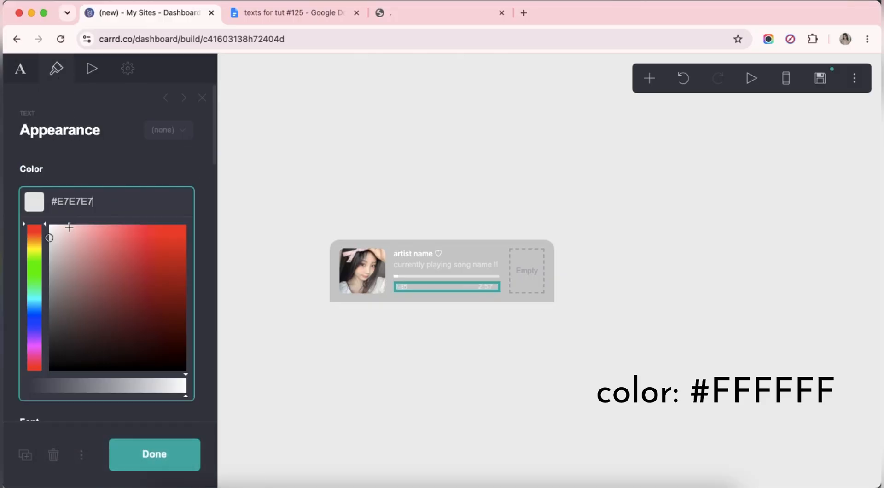
pyautogui.click(13, 213)
pyautogui.click(442, 377)
pyautogui.click(443, 378)
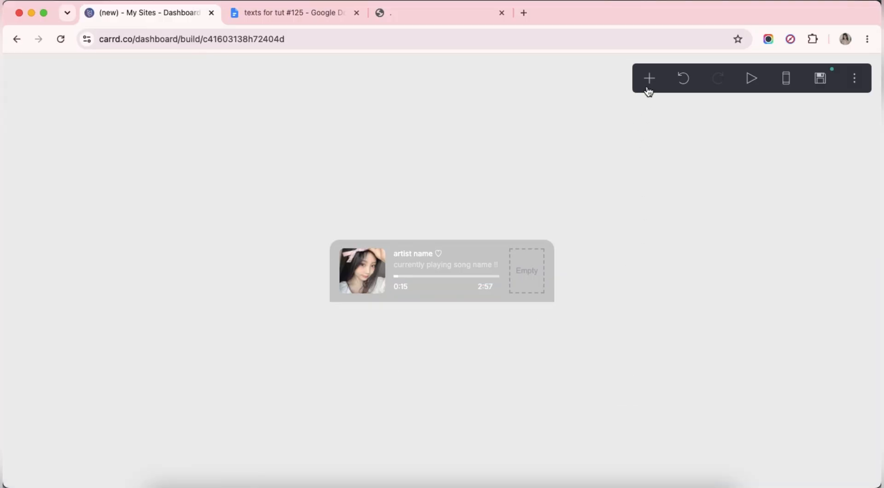
# Add an icons element in the container's empty third column and change its icon type to Spotify.
pyautogui.click(648, 86)
pyautogui.click(594, 204)
pyautogui.moveTo(418, 310); pyautogui.dragTo(523, 264)
pyautogui.click(145, 168)
pyautogui.click(130, 228)
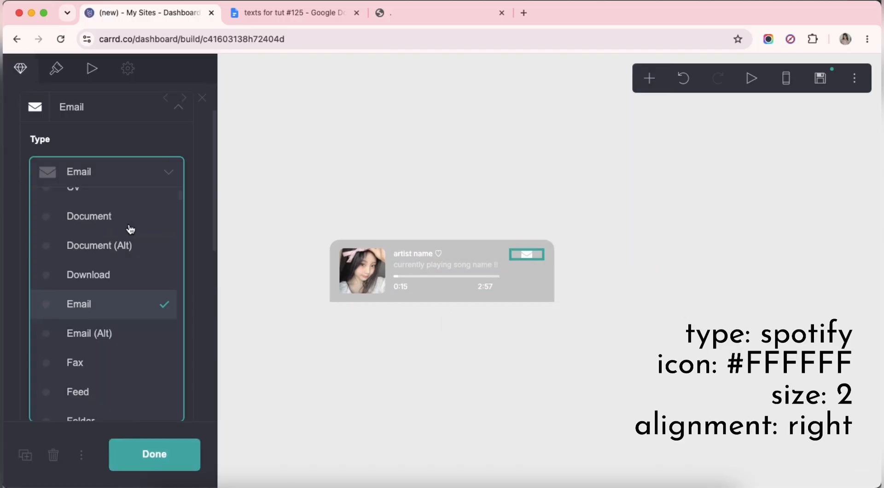
pyautogui.write('spot')
pyautogui.press('Return')
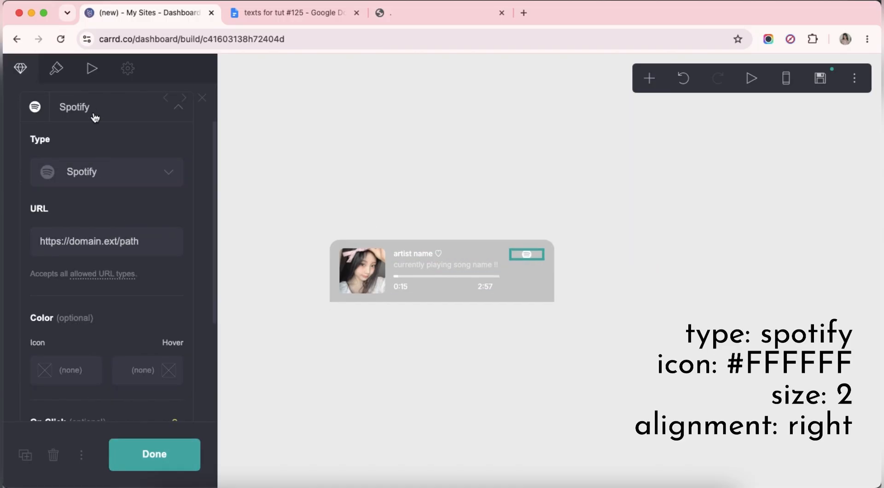
pyautogui.click(96, 117)
# Set the Spotify icon's size to 2 and its alignment to Right, and close its settings.
pyautogui.click(59, 77)
pyautogui.scroll(-2, 110, 235)
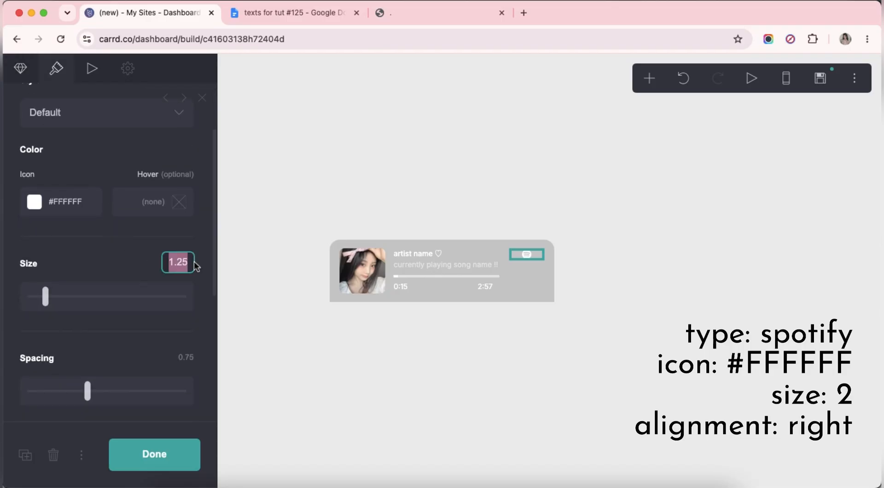
pyautogui.scroll(-5, 164, 285)
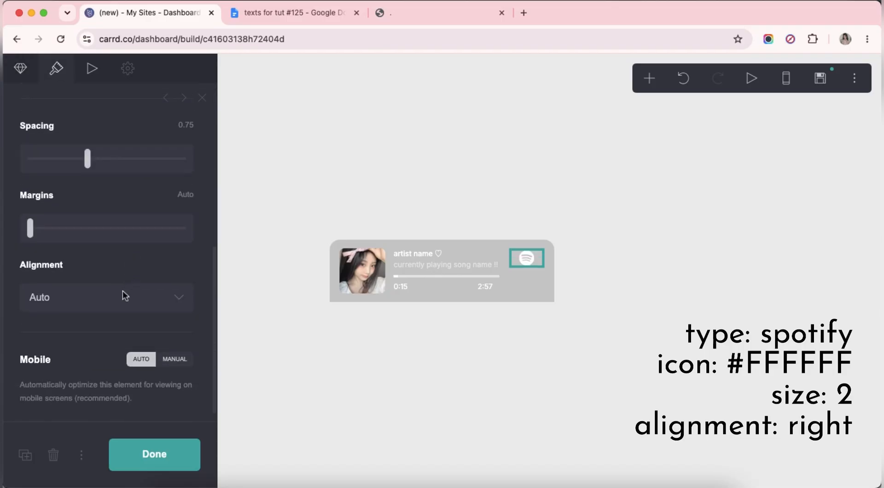
pyautogui.click(124, 295)
pyautogui.click(79, 345)
pyautogui.click(514, 360)
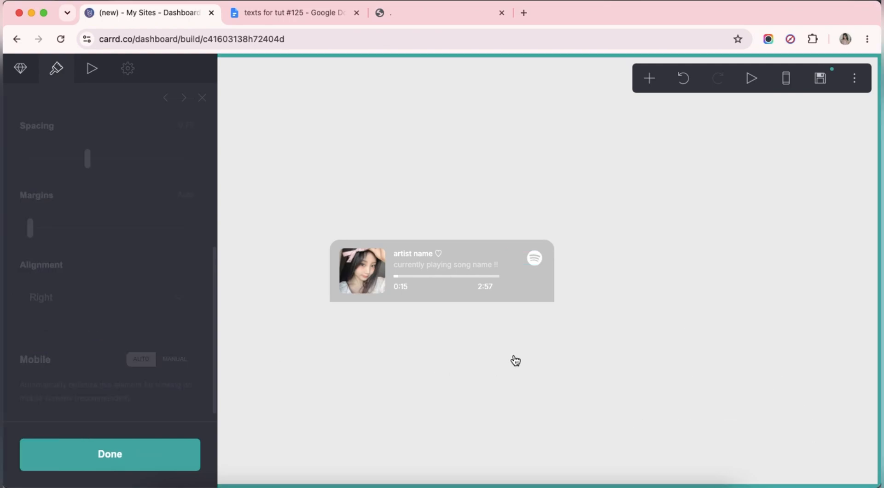
# Add a control element below the container and make it a header marker.
pyautogui.click(644, 88)
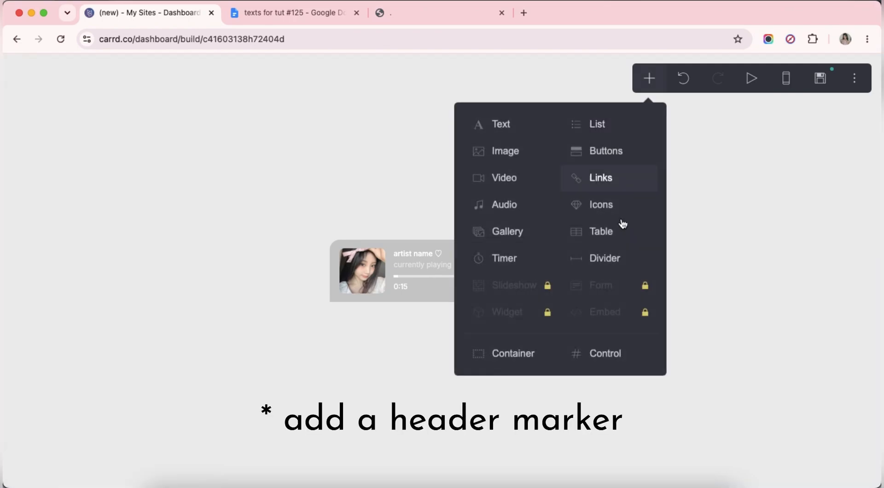
pyautogui.click(630, 353)
pyautogui.click(109, 191)
pyautogui.click(109, 207)
pyautogui.click(525, 340)
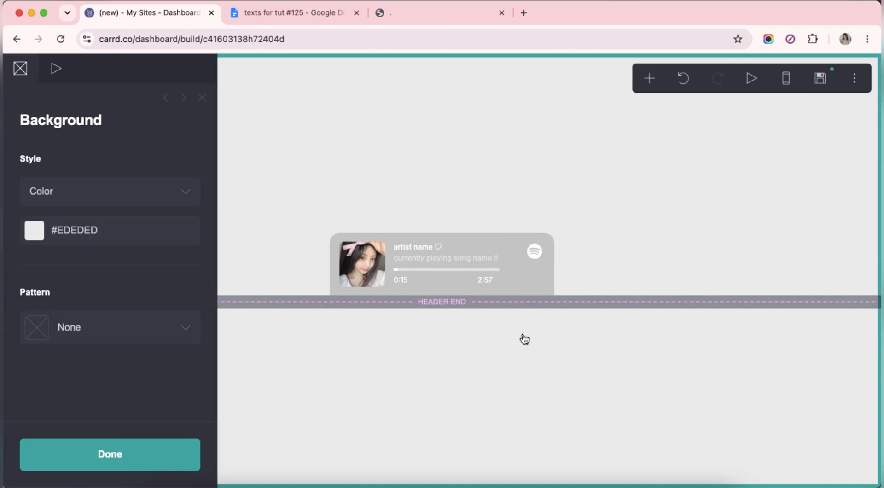
# Add two section breaks below the header marker and name the second one "one".
pyautogui.click(650, 78)
pyautogui.click(621, 366)
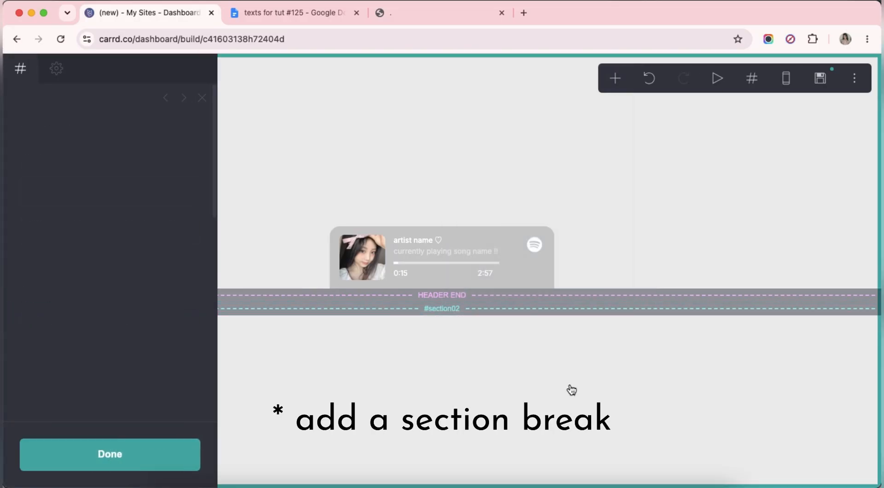
pyautogui.click(615, 80)
pyautogui.click(570, 353)
pyautogui.scroll(-5, 89, 262)
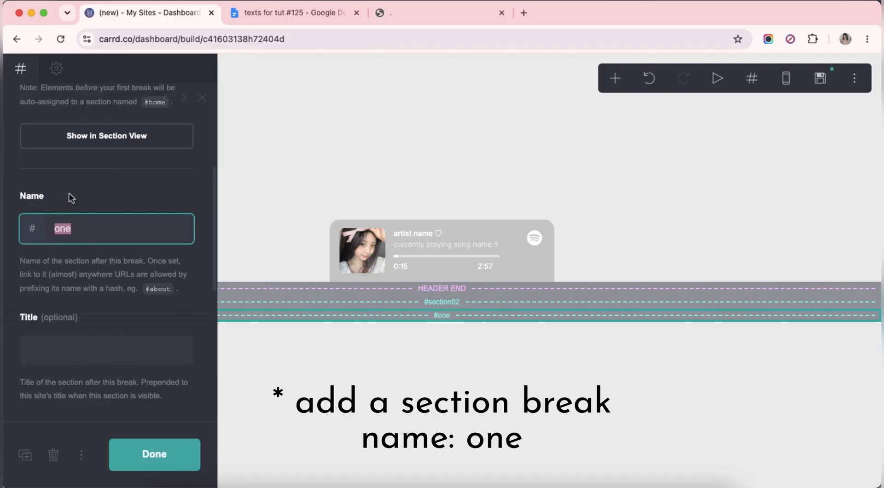
pyautogui.click(369, 370)
# Add a columns container under the section break "one" with a 25% left column and a 75% right column.
pyautogui.click(615, 80)
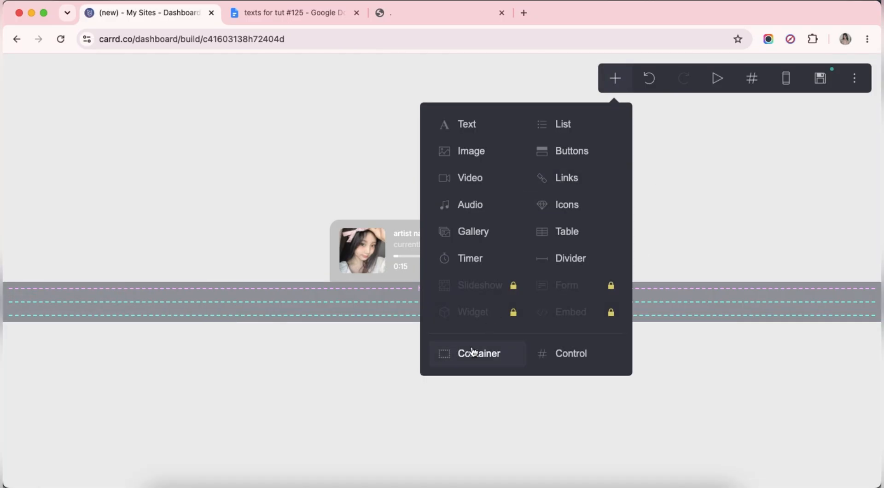
pyautogui.click(475, 352)
pyautogui.click(82, 193)
pyautogui.click(81, 208)
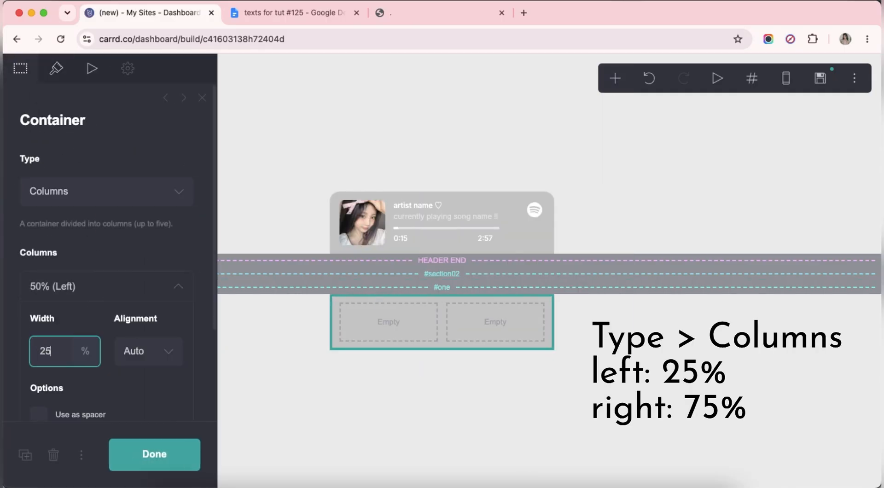
pyautogui.click(81, 292)
# Set the new container's vertical padding to 0, corner rounding to Off and contents alignment to Auto and Center.
pyautogui.click(56, 69)
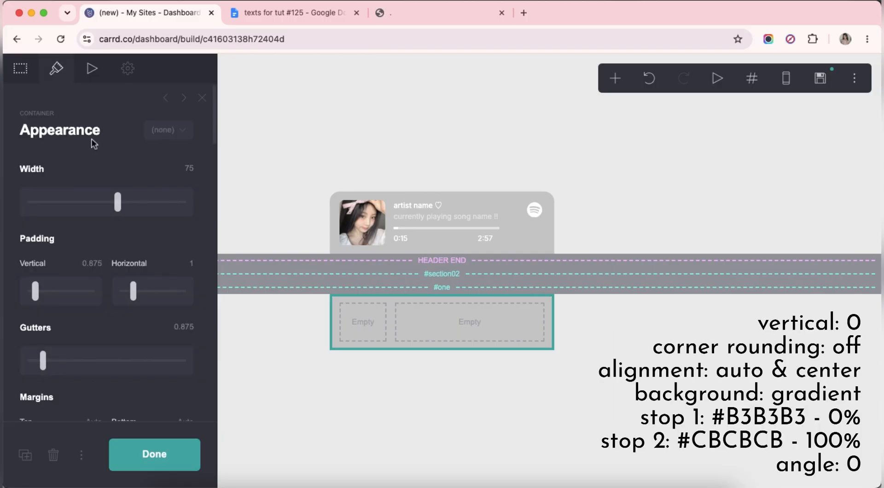
pyautogui.press('Return')
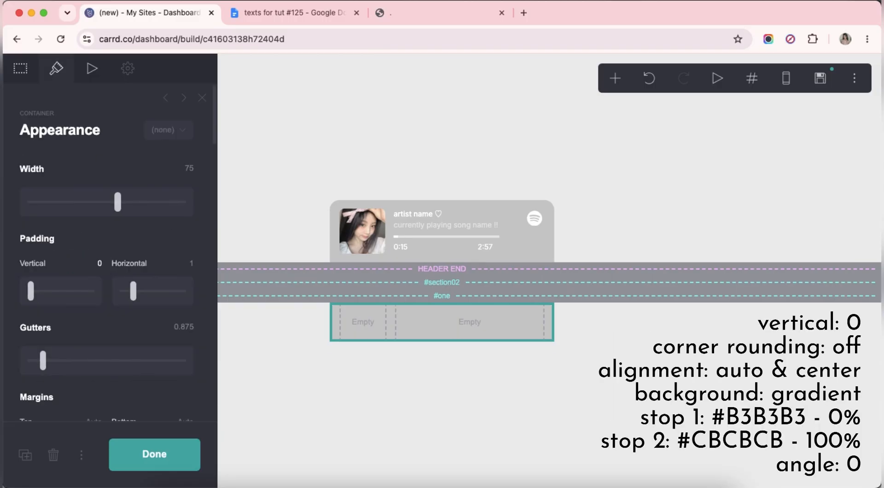
pyautogui.scroll(-5, 122, 329)
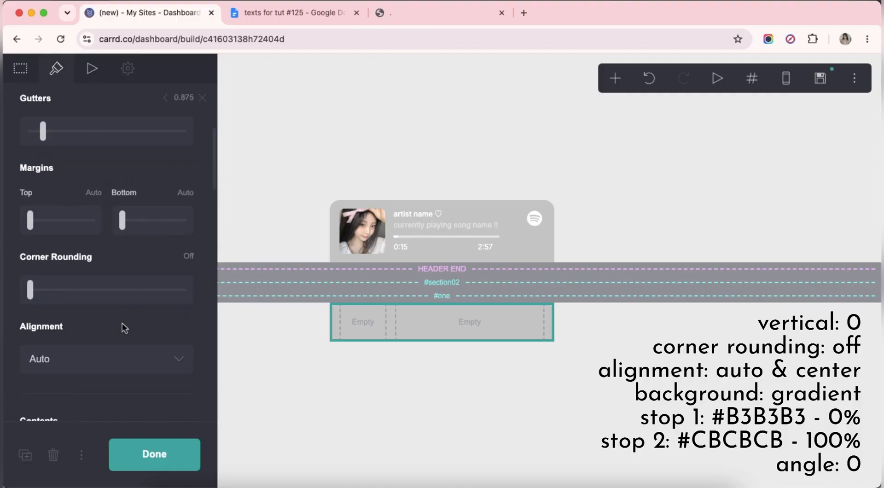
pyautogui.scroll(-4, 120, 325)
pyautogui.click(143, 299)
pyautogui.click(129, 307)
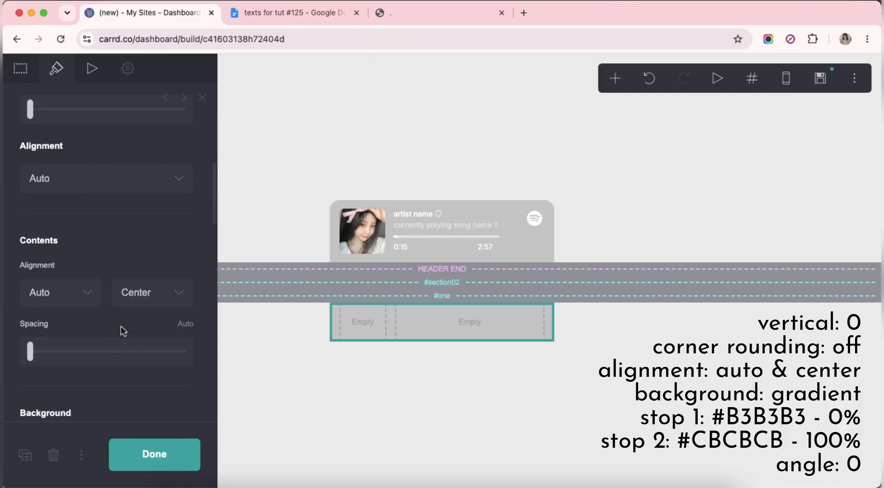
# Change the new container's background to a gradient with its first stop colored #B3B3B3.
pyautogui.scroll(-5, 122, 330)
pyautogui.click(77, 228)
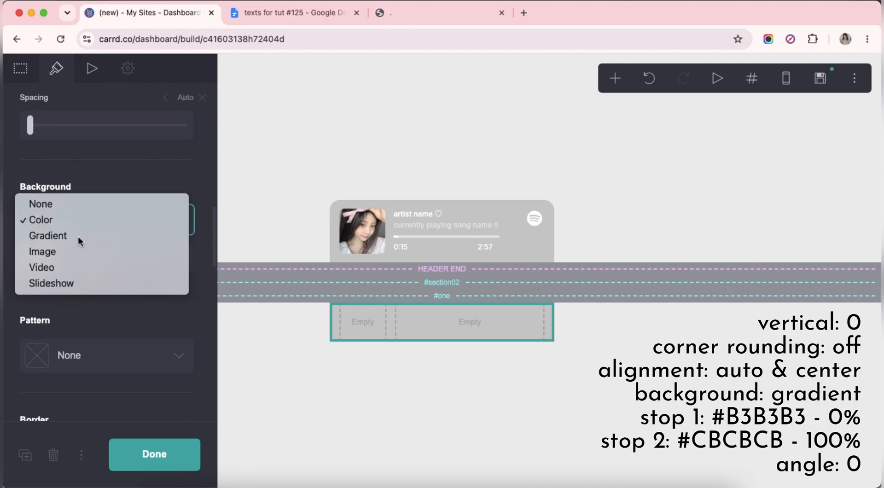
pyautogui.click(77, 236)
pyautogui.scroll(-3, 113, 267)
pyautogui.click(109, 220)
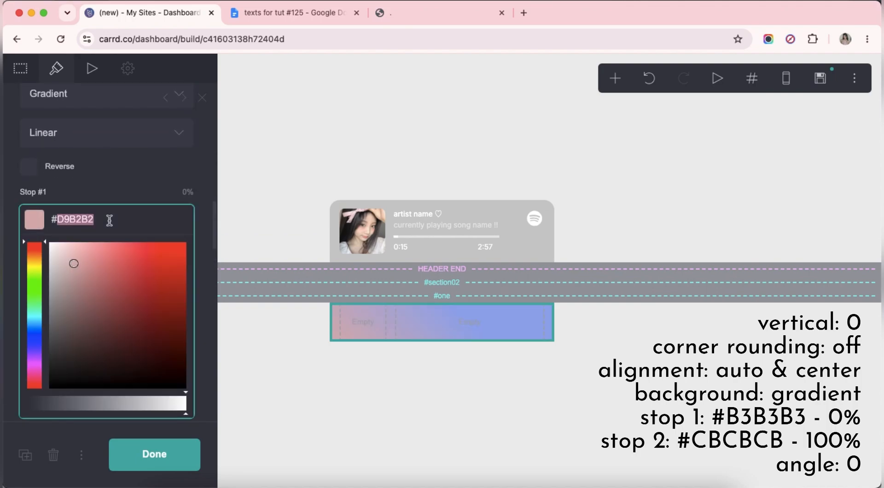
pyautogui.press('Return')
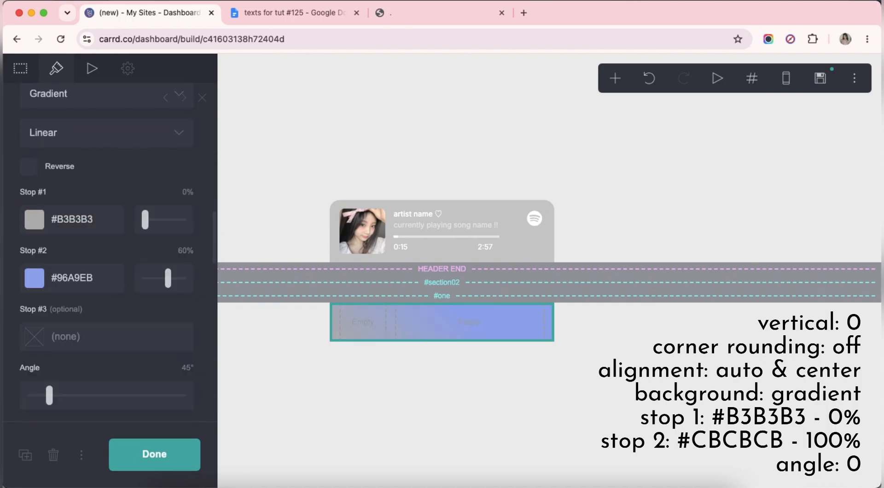
# Set the gradient's second stop to #CBCBCB at 100% and its angle to 0, and close the container's settings.
pyautogui.click(108, 279)
pyautogui.write('CBCBCB')
pyautogui.press('Return')
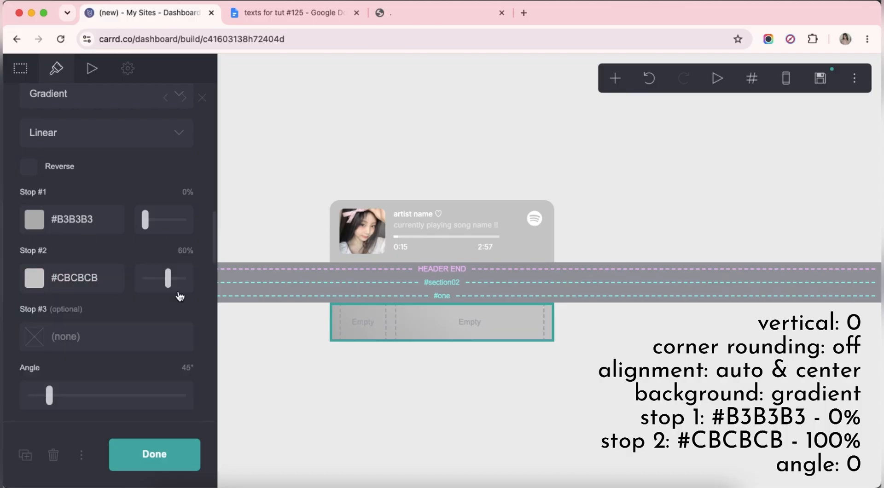
pyautogui.moveTo(167, 277); pyautogui.dragTo(184, 278)
pyautogui.moveTo(50, 395); pyautogui.dragTo(41, 393)
pyautogui.scroll(-10, 106, 366)
pyautogui.click(465, 425)
pyautogui.click(465, 424)
# Add an icons element with a Heart icon to the left column of the container.
pyautogui.click(615, 83)
pyautogui.click(598, 208)
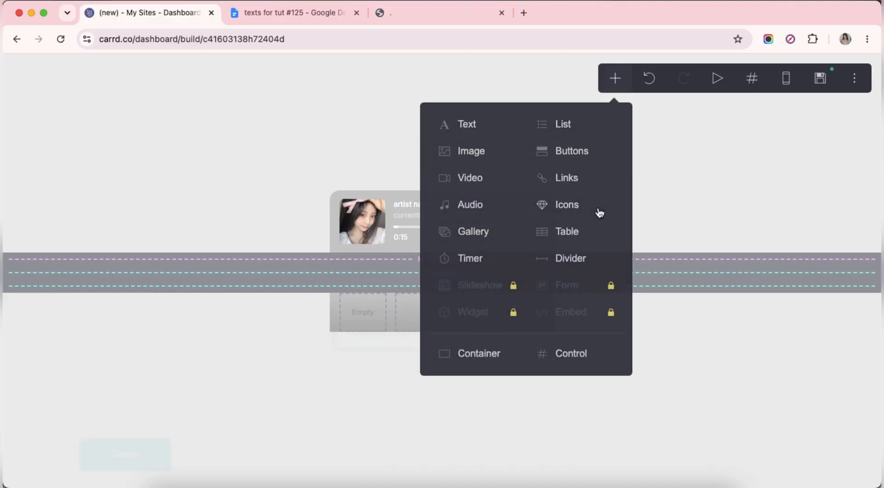
pyautogui.click(34, 84)
pyautogui.click(69, 169)
pyautogui.click(120, 234)
pyautogui.write('heart')
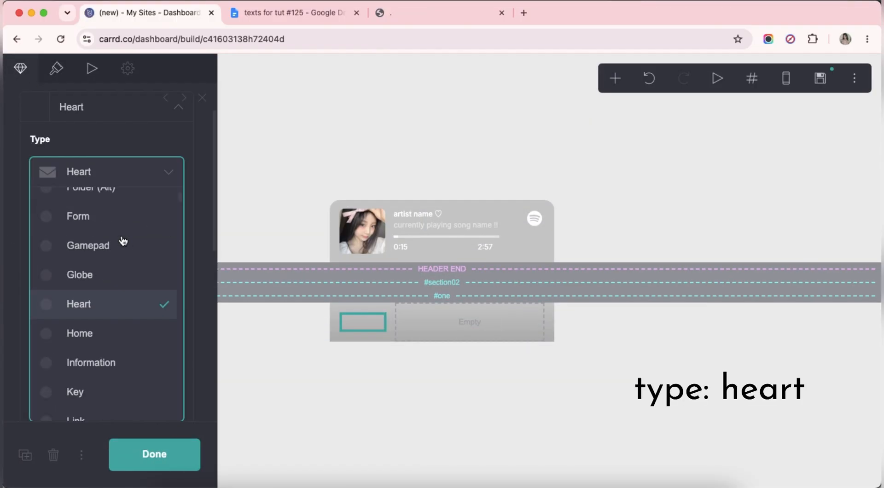
pyautogui.press('Return')
pyautogui.scroll(2, 126, 239)
pyautogui.click(94, 170)
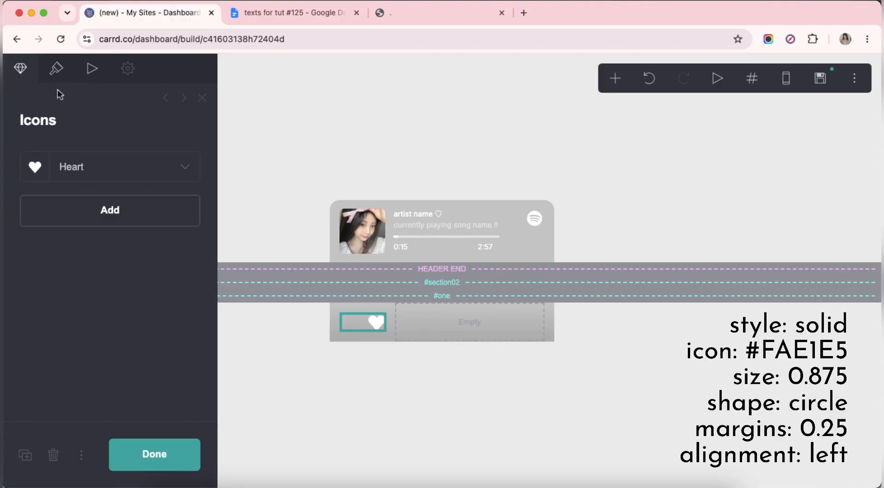
# Set the heart icon's style to Solid and its icon color to #FAE1E5.
pyautogui.click(56, 68)
pyautogui.click(87, 203)
pyautogui.click(98, 218)
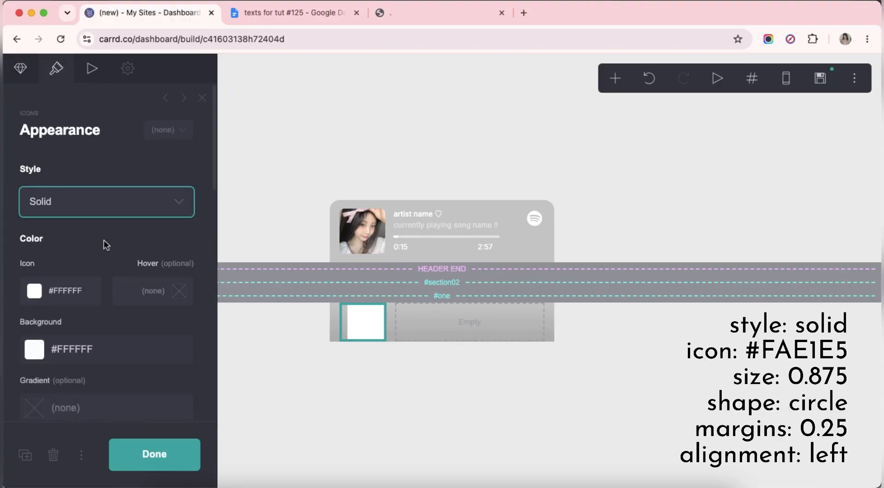
pyautogui.scroll(-2, 92, 217)
pyautogui.click(93, 217)
pyautogui.write('#FAE1E')
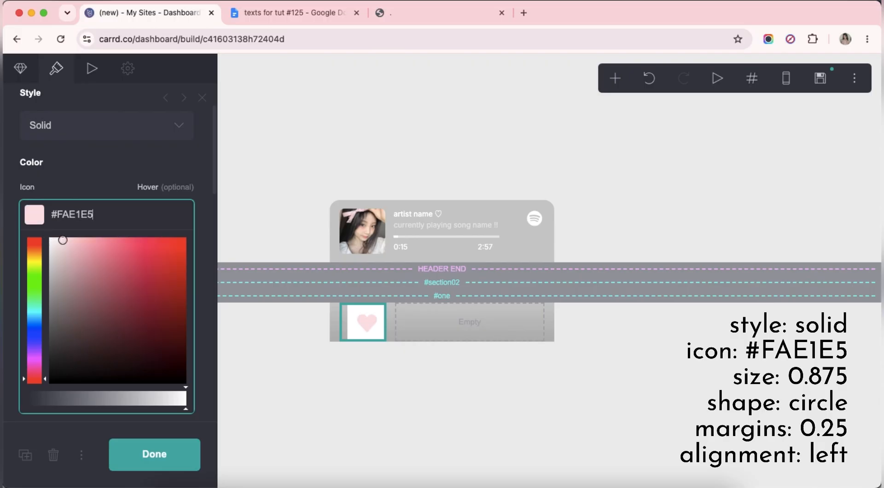
pyautogui.write('5')
pyautogui.press('Return')
# Set the heart icon's size to 0.875 and its shape to Circle.
pyautogui.scroll(-4, 95, 222)
pyautogui.scroll(-4, 95, 221)
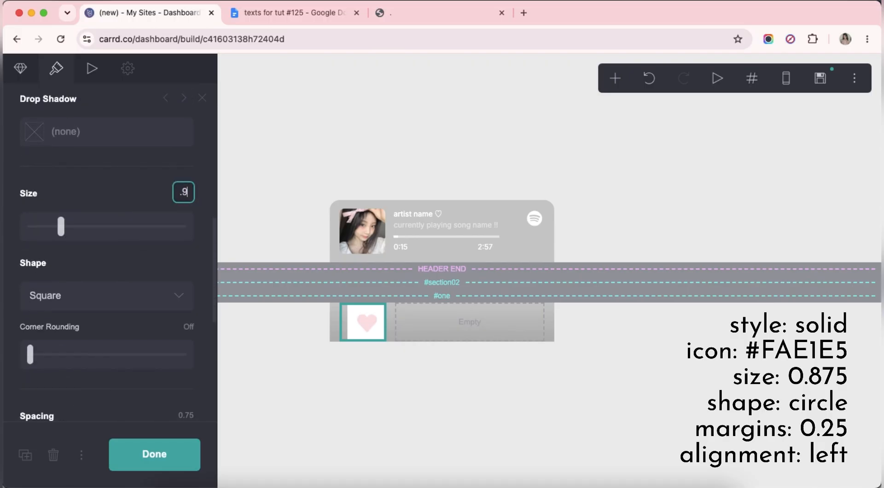
pyautogui.press('Return')
pyautogui.scroll(-3, 135, 244)
pyautogui.click(69, 216)
pyautogui.click(102, 235)
# Set the heart icon's margins to 0.25 and its alignment to Left, and close its settings.
pyautogui.scroll(-2, 120, 245)
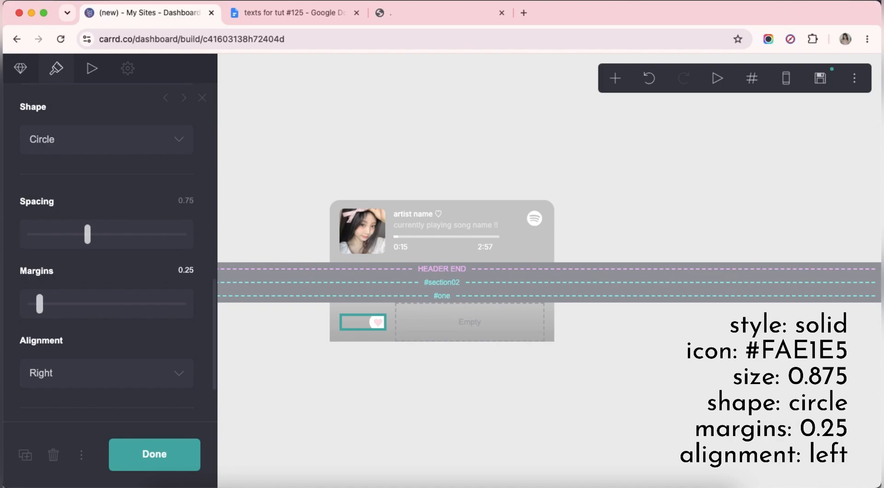
pyautogui.scroll(-2, 114, 307)
pyautogui.click(115, 304)
pyautogui.click(84, 271)
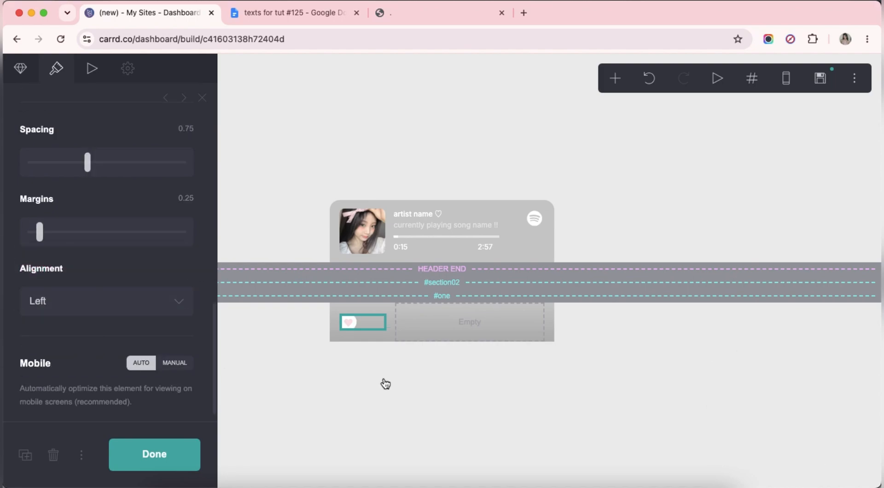
pyautogui.click(386, 385)
# Add a text element under the heart icon in the left column.
pyautogui.click(364, 322)
pyautogui.click(615, 79)
pyautogui.click(484, 129)
# Copy "__NAME__" from the Google Docs text document and paste it over the new Carrd text element's placeholder.
pyautogui.click(294, 12)
pyautogui.click(272, 270)
pyautogui.doubleClick(280, 257)
pyautogui.rightClick(280, 257)
pyautogui.click(313, 273)
pyautogui.click(147, 12)
pyautogui.click(20, 69)
pyautogui.click(56, 170)
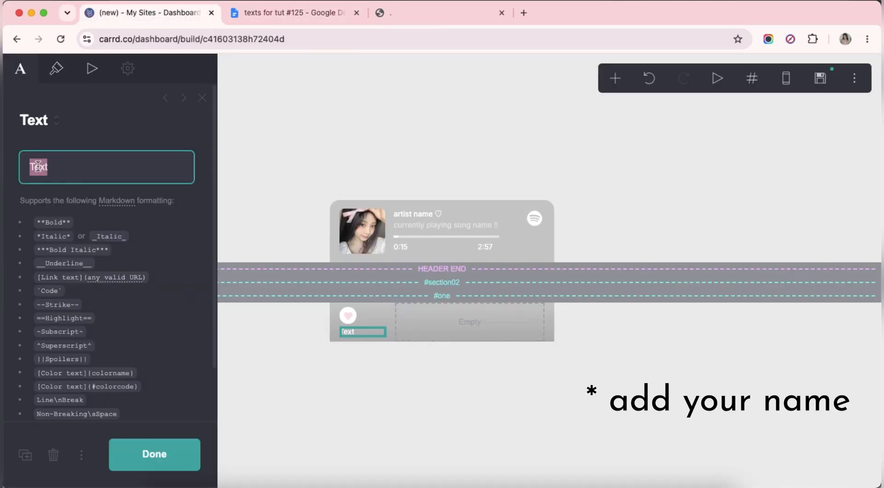
pyautogui.rightClick(38, 167)
pyautogui.click(78, 232)
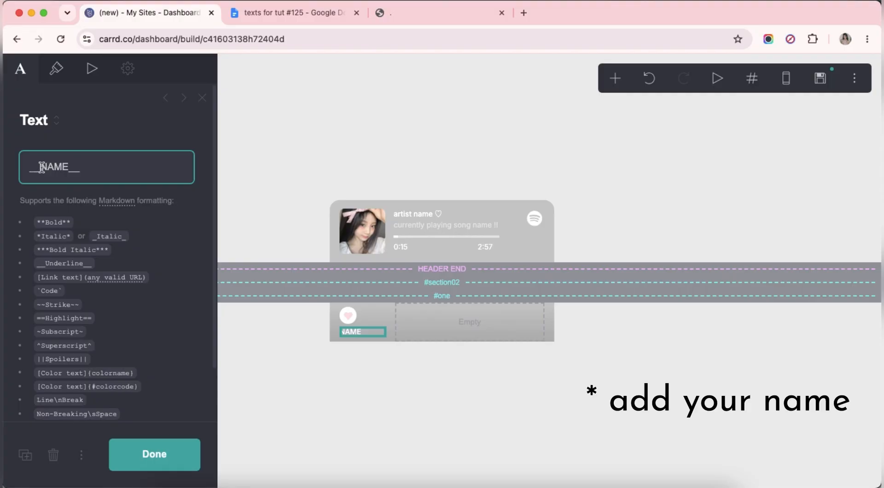
# Set the NAME text's underline color to #FAE1E5 with an offset of -2.
pyautogui.click(61, 70)
pyautogui.click(65, 260)
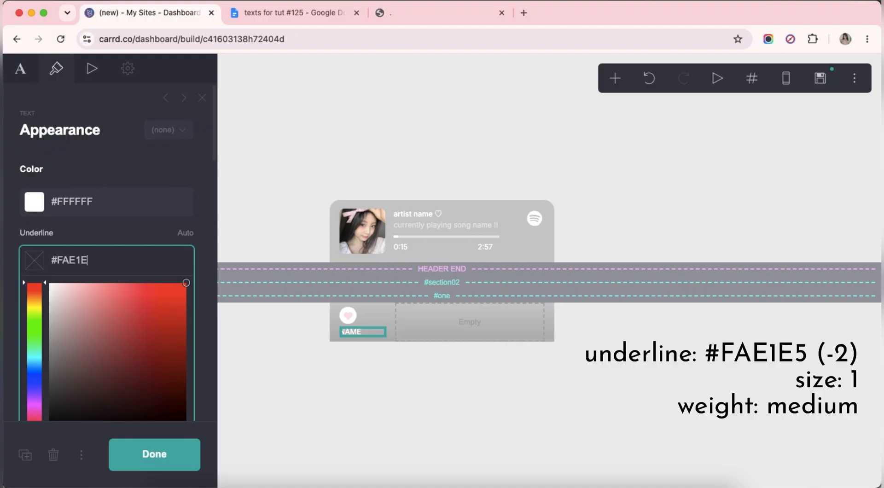
pyautogui.write('#FAE1E5')
pyautogui.press('Return')
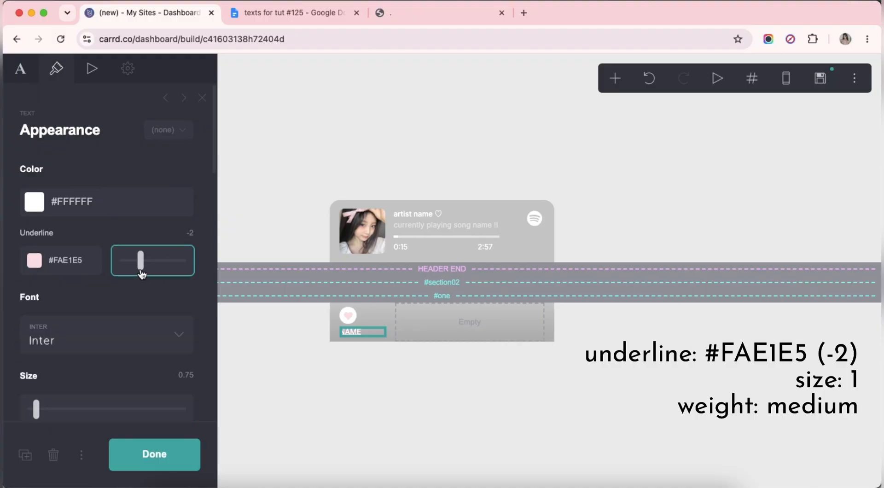
# Set the NAME text's size to 1 and weight to Medium, and close its settings.
pyautogui.scroll(-3, 179, 290)
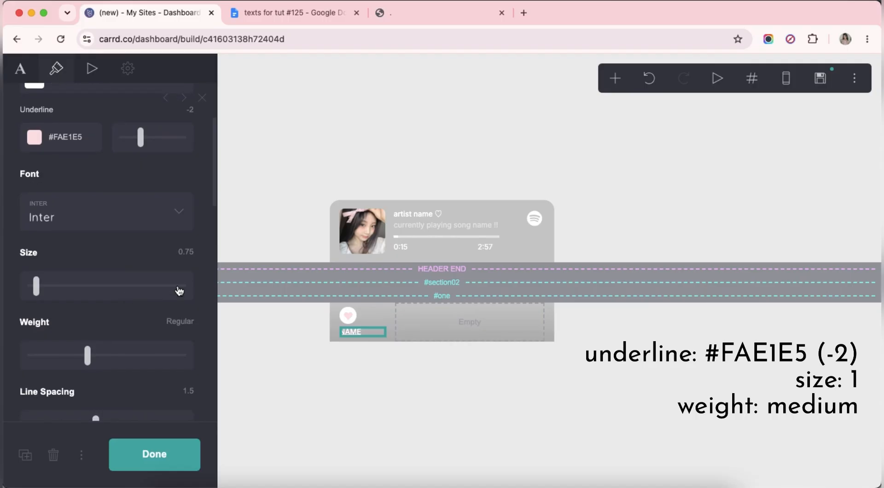
pyautogui.scroll(-2, 149, 289)
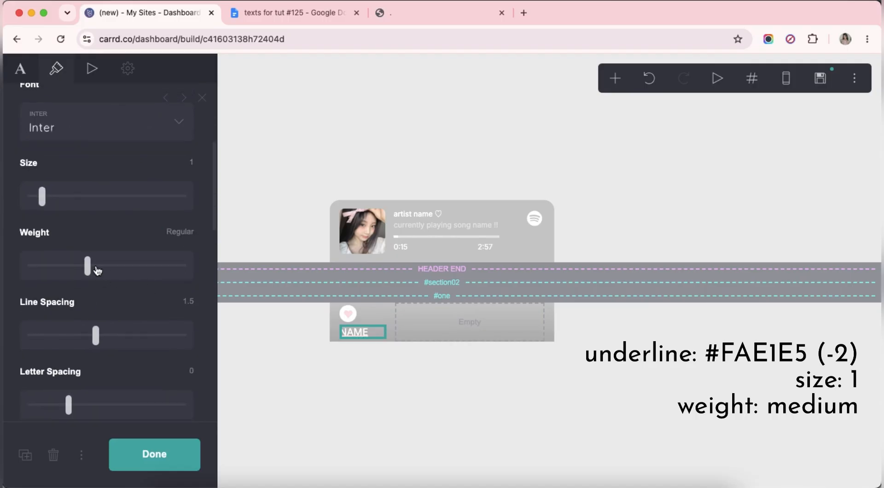
pyautogui.scroll(-10, 133, 311)
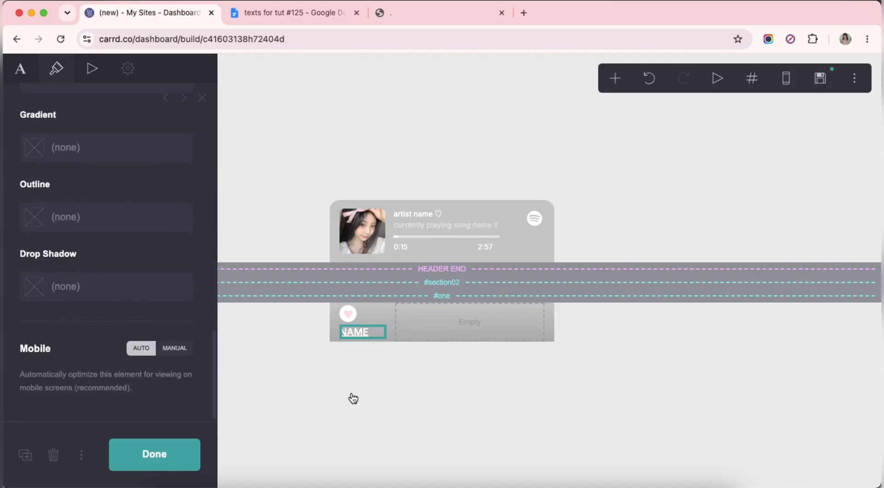
pyautogui.click(353, 397)
# Add another text element under the NAME text.
pyautogui.click(367, 335)
pyautogui.click(615, 79)
pyautogui.click(485, 128)
pyautogui.click(36, 72)
# Copy the credit line "*cr to __crdais__*" from the Google Docs document and return to Carrd.
pyautogui.click(286, 19)
pyautogui.tripleClick(288, 287)
pyautogui.rightClick(289, 286)
pyautogui.click(316, 300)
pyautogui.click(147, 13)
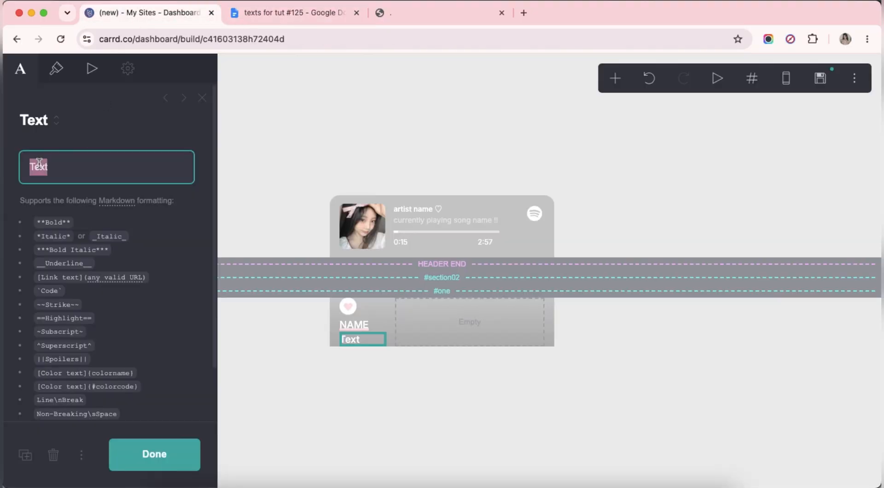
# Replace the new text with the lines "basic info" and "info info info" followed by the copied credit line.
pyautogui.write('basic info')
pyautogui.press('Return')
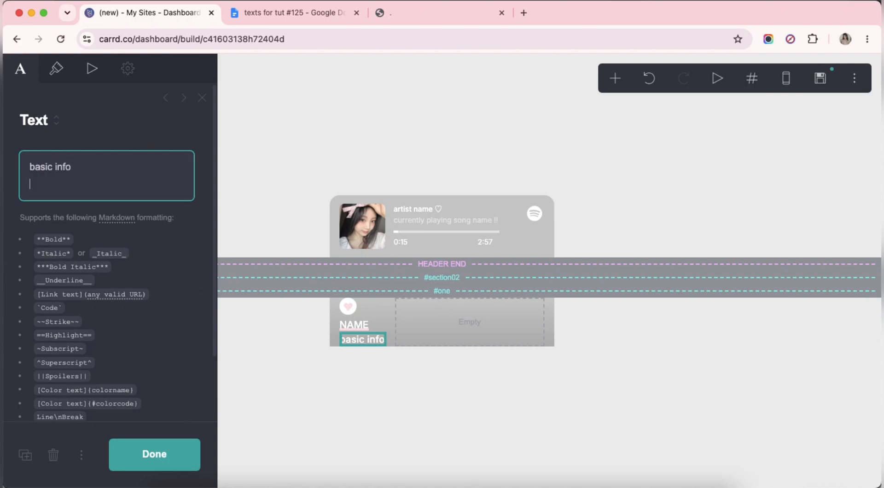
pyautogui.write('info info info')
pyautogui.press('Return')
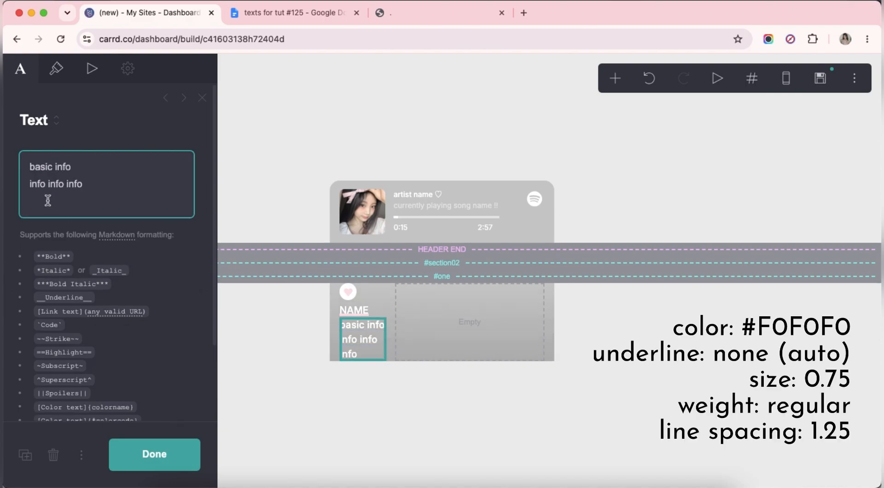
pyautogui.rightClick(63, 201)
pyautogui.click(118, 303)
# Set the basic info text's color to #F0F0F0, clear its underline color and reset the underline offset to Auto.
pyautogui.click(66, 74)
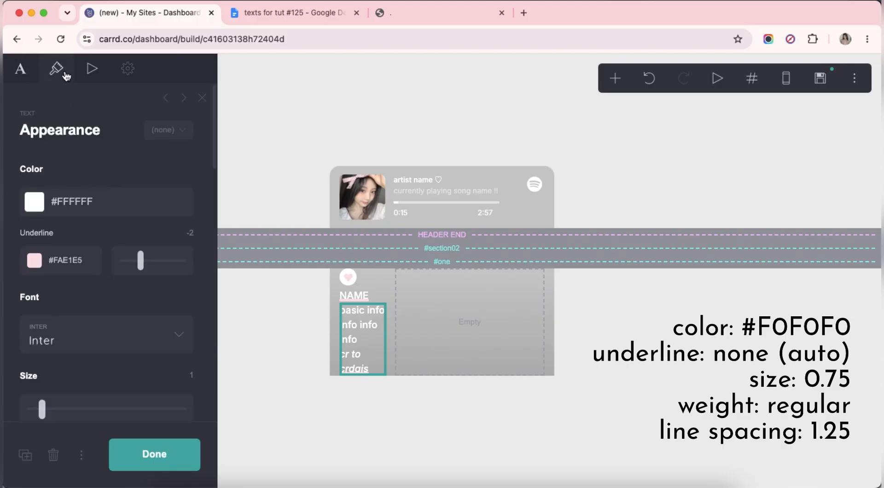
pyautogui.click(123, 210)
pyautogui.write('F0F0')
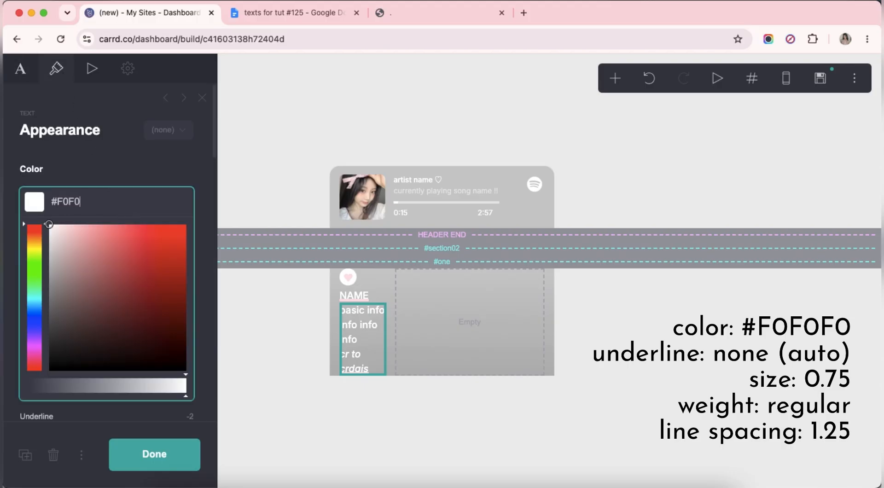
pyautogui.write('F0')
pyautogui.press('Return')
pyautogui.click(99, 261)
pyautogui.press('BackSpace')
pyautogui.click(110, 235)
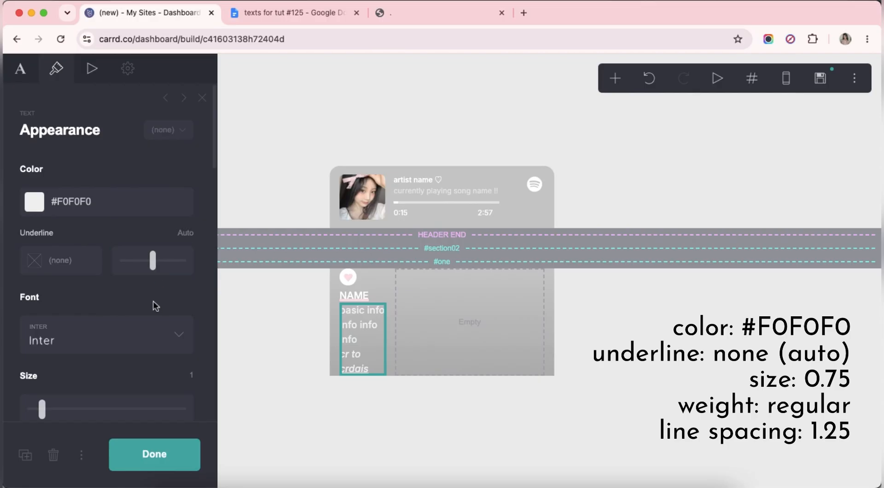
# Set the basic info text's size to 0.75, weight to Regular and line spacing to 1.25, and close its settings.
pyautogui.scroll(-3, 200, 294)
pyautogui.write('.75')
pyautogui.press('Return')
pyautogui.scroll(-3, 201, 293)
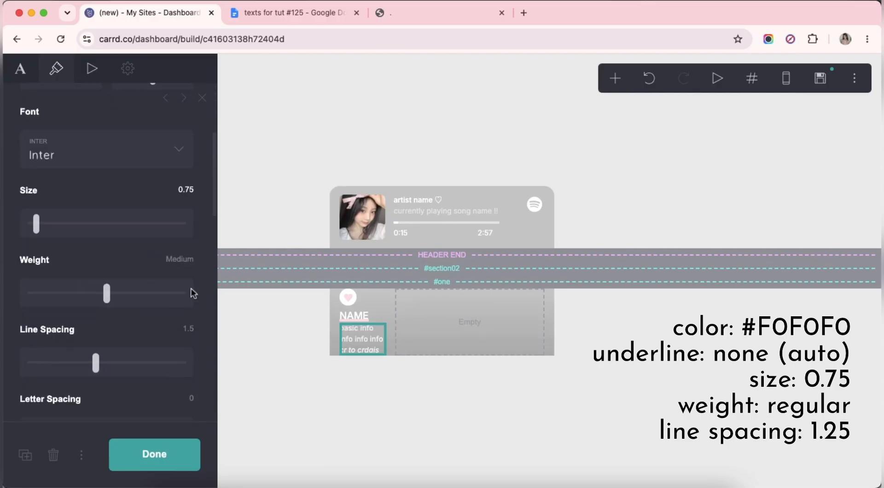
pyautogui.write('1.25')
pyautogui.press('Return')
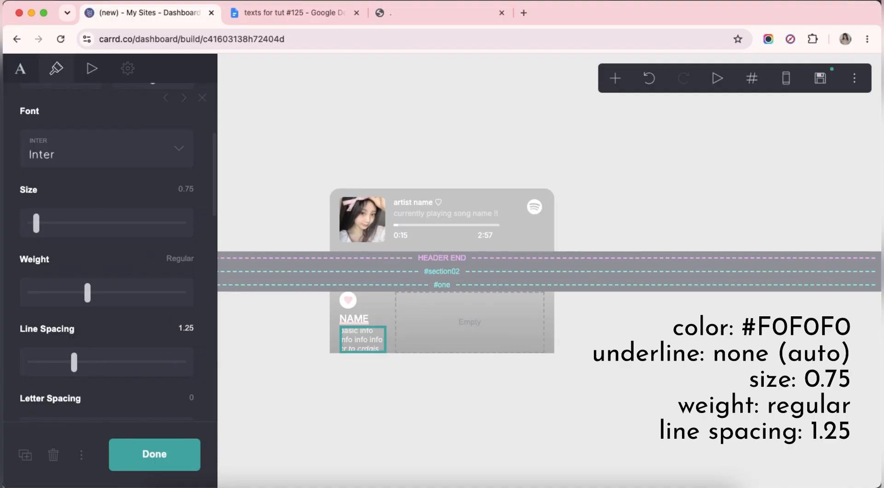
pyautogui.scroll(-15, 185, 328)
pyautogui.click(406, 424)
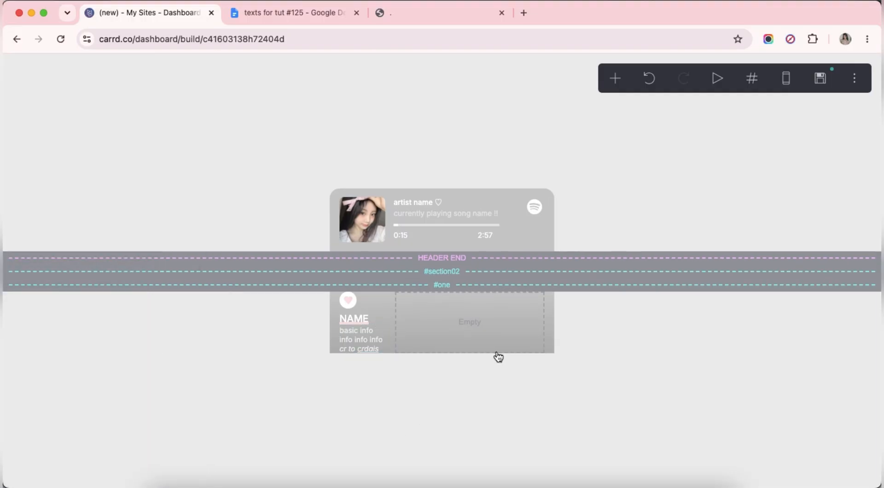
# Add a table, move it into the empty right column and clear its headings.
pyautogui.click(617, 78)
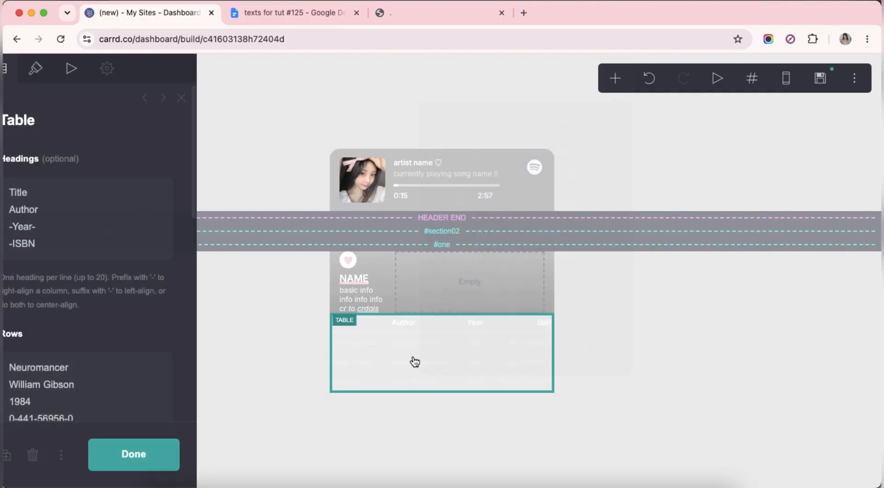
pyautogui.moveTo(415, 360); pyautogui.dragTo(478, 288)
pyautogui.moveTo(75, 252); pyautogui.dragTo(8, 171)
pyautogui.press('BackSpace')
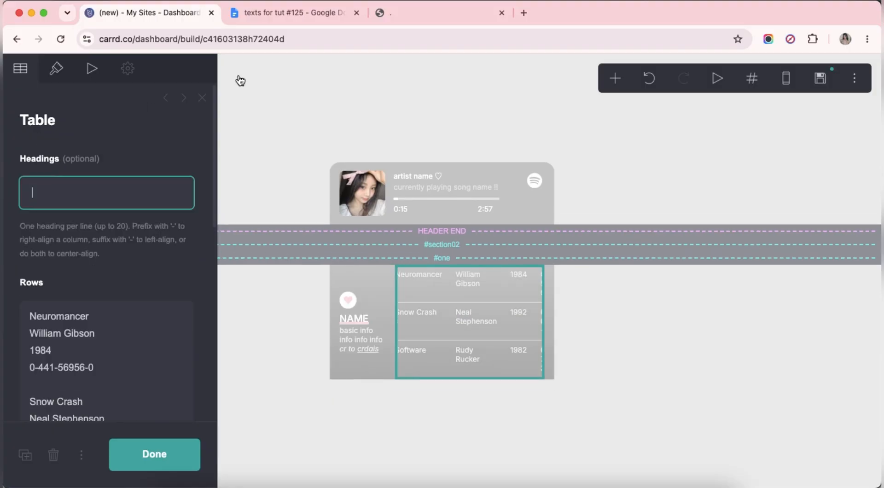
# Copy "**guides**" from the Google Docs document and return to Carrd.
pyautogui.click(256, 21)
pyautogui.scroll(-5, 295, 247)
pyautogui.scroll(1, 282, 195)
pyautogui.tripleClick(278, 147)
pyautogui.rightClick(279, 148)
pyautogui.click(308, 166)
pyautogui.click(132, 16)
# Replace the table's sample rows with one row reading "**guides** info info info info info info info".
pyautogui.rightClick(131, 340)
pyautogui.click(159, 328)
pyautogui.rightClick(99, 322)
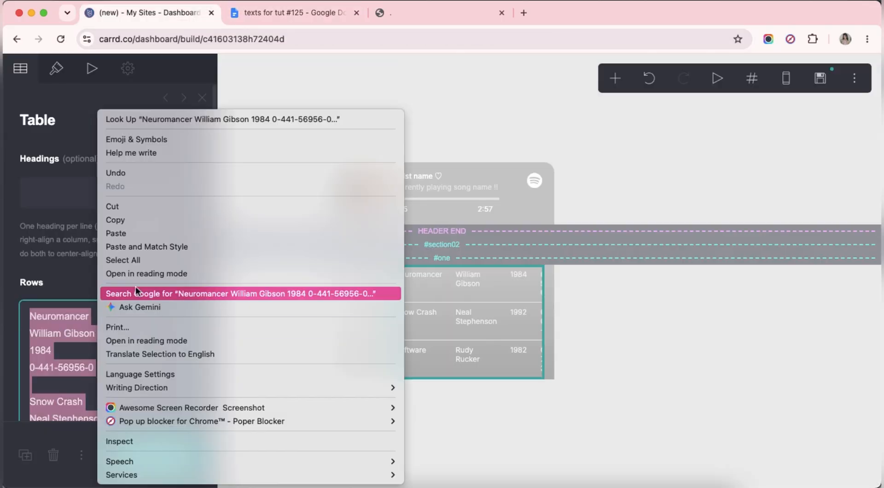
pyautogui.click(150, 248)
pyautogui.moveTo(66, 337); pyautogui.dragTo(125, 358)
pyautogui.press('BackSpace')
# Add a second table row containing the word "info" nine times.
pyautogui.press('Return')
pyautogui.press('Return')
pyautogui.write('info info info info info info info info info info info info info info info info')
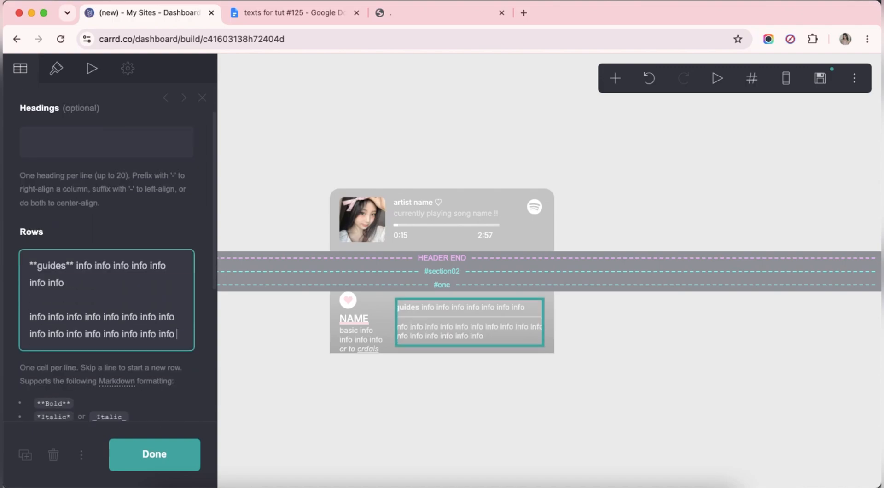
pyautogui.scroll(-1, 50, 321)
pyautogui.moveTo(98, 326); pyautogui.dragTo(177, 325)
pyautogui.press('BackSpace')
# Add a third table row of nine "info" words, trimming the surplus words.
pyautogui.press('Return')
pyautogui.press('Return')
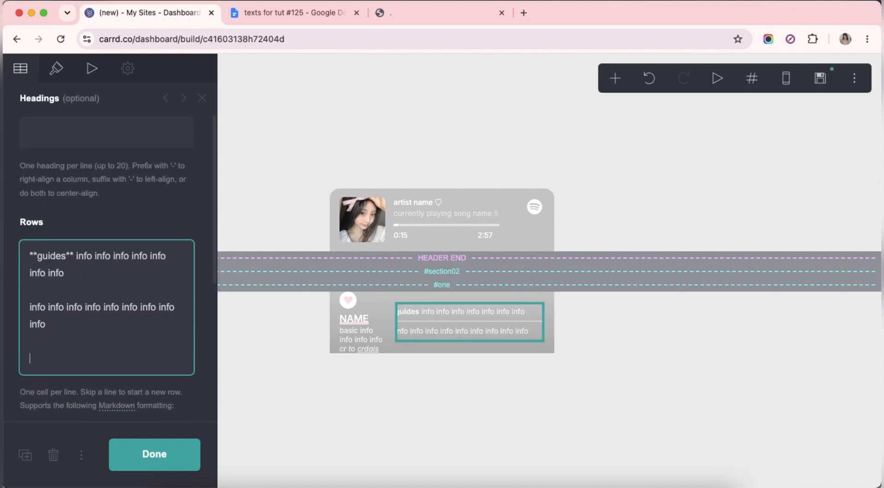
pyautogui.write('info info info info info info info info info info info info info info info info')
pyautogui.moveTo(48, 326); pyautogui.dragTo(179, 328)
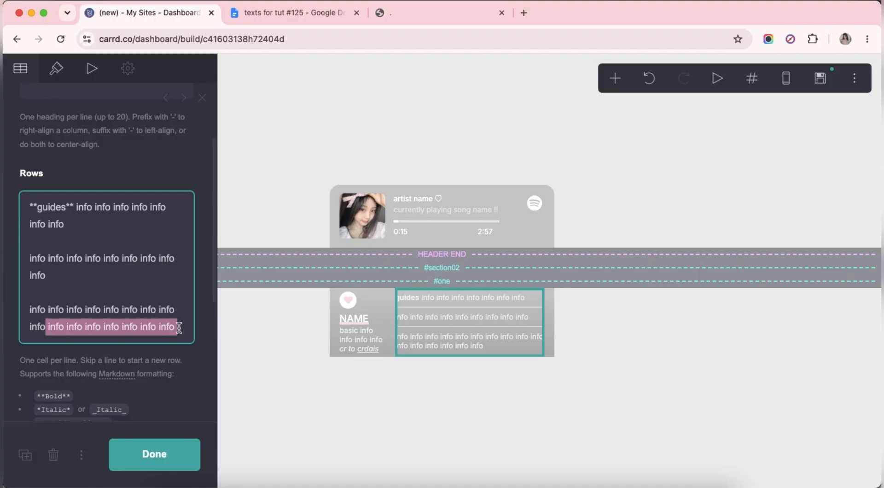
# Copy "**notes**" from the Google Docs document and return to Carrd.
pyautogui.click(288, 19)
pyautogui.click(271, 178)
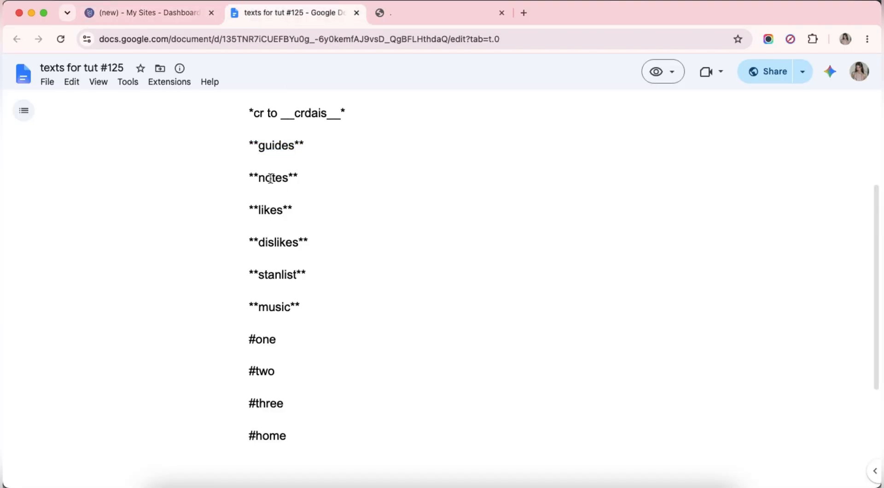
pyautogui.rightClick(275, 178)
pyautogui.click(303, 185)
pyautogui.click(150, 17)
# Add a fourth table row with "**notes**" followed by repeated "info" words, trimmed to fit one line.
pyautogui.press('Return')
pyautogui.press('Return')
pyautogui.scroll(-2, 97, 347)
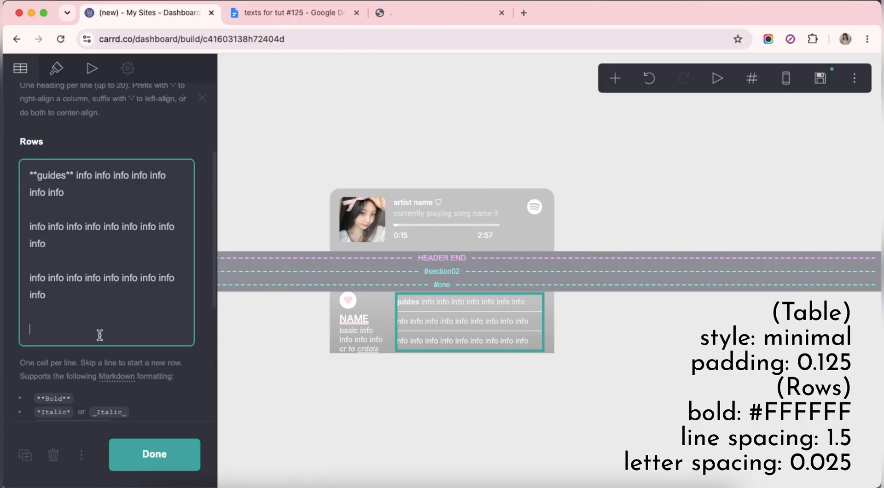
pyautogui.rightClick(99, 334)
pyautogui.click(129, 358)
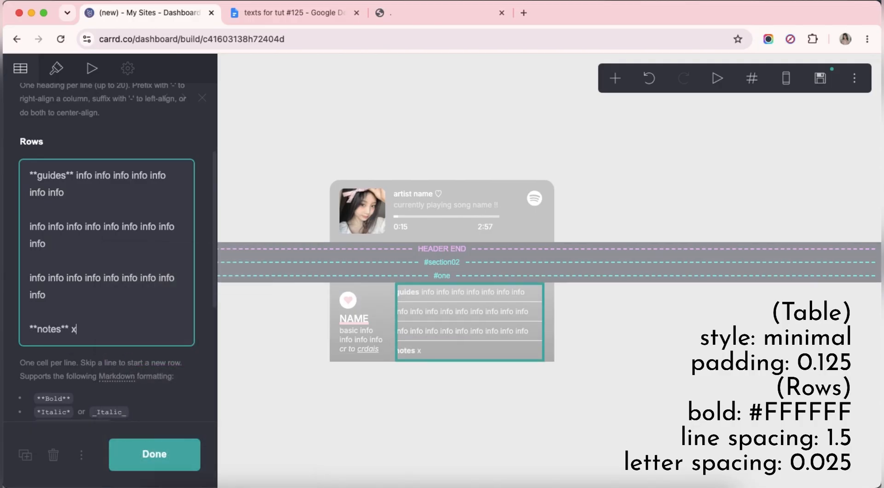
pyautogui.press('BackSpace')
pyautogui.press('super+v')
pyautogui.moveTo(45, 353); pyautogui.dragTo(81, 365)
pyautogui.press('BackSpace')
# Add a fifth table row of repeated "info" words, trimmed to fit one line.
pyautogui.press('Return')
pyautogui.press('Return')
pyautogui.press('super+v')
pyautogui.scroll(-3, 89, 356)
pyautogui.moveTo(48, 318); pyautogui.dragTo(177, 318)
pyautogui.press('BackSpace')
# Set the table's padding to 0.125.
pyautogui.scroll(10, 188, 350)
pyautogui.click(56, 69)
pyautogui.scroll(-5, 102, 269)
pyautogui.moveTo(70, 302); pyautogui.dragTo(41, 306)
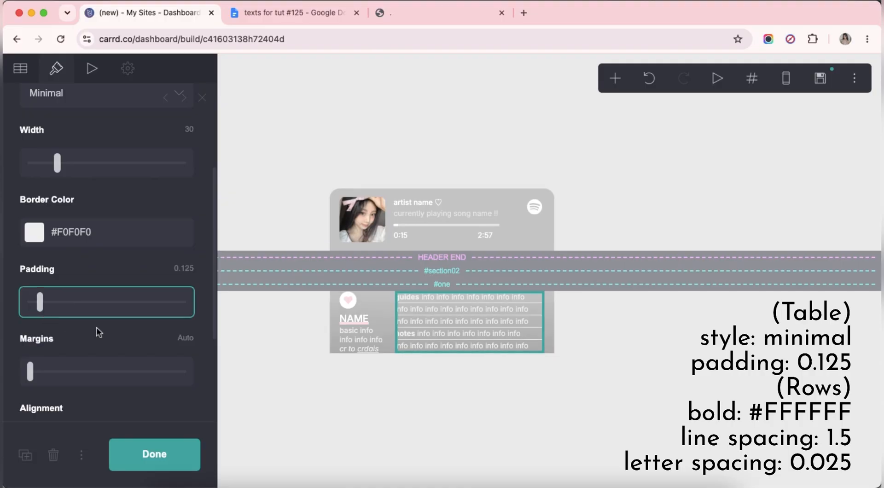
# Set the bold text color of the table's rows to #FFFFFF.
pyautogui.scroll(-2, 106, 338)
pyautogui.scroll(5, 103, 335)
pyautogui.click(162, 199)
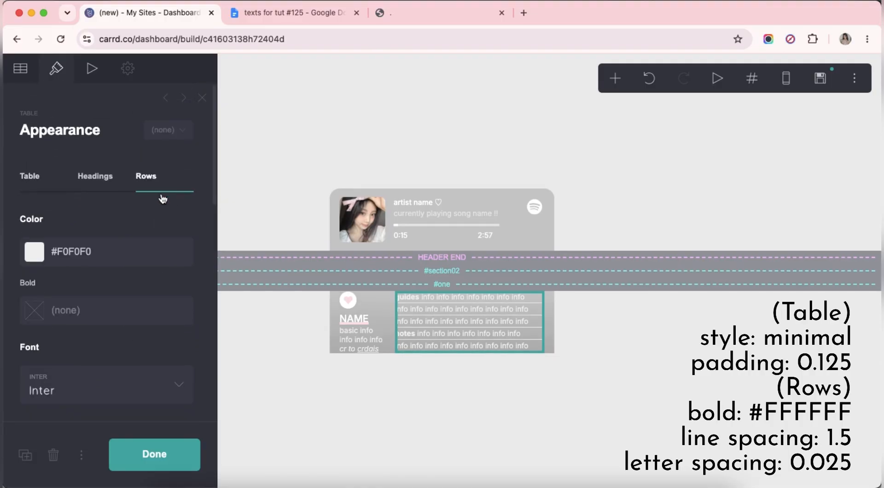
pyautogui.click(78, 311)
pyautogui.write('#FFFFFF')
pyautogui.click(68, 273)
# Set the table rows' line spacing to 1.5 and letter spacing to 0.025, and finish editing the table.
pyautogui.scroll(-4, 68, 273)
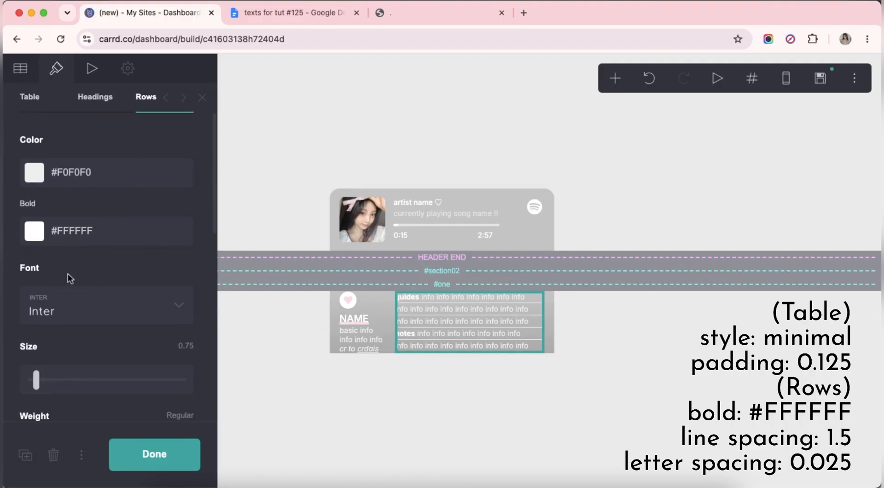
pyautogui.scroll(-2, 124, 284)
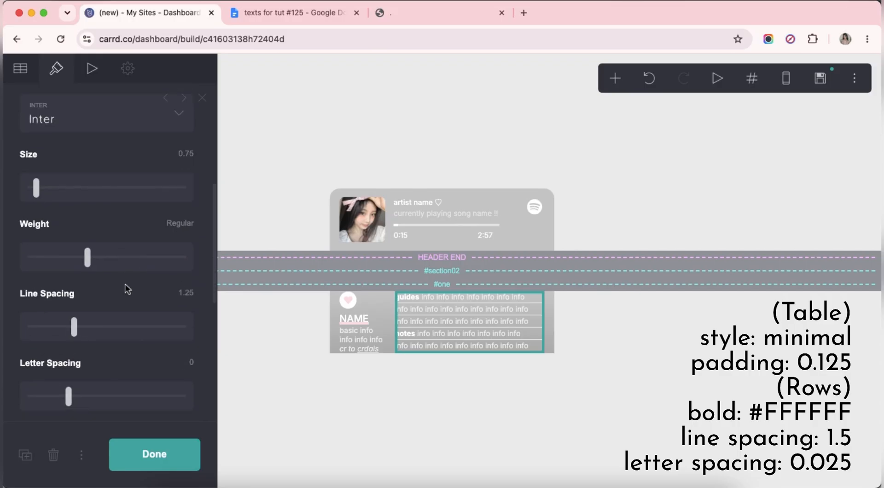
pyautogui.scroll(-2, 124, 284)
pyautogui.click(191, 203)
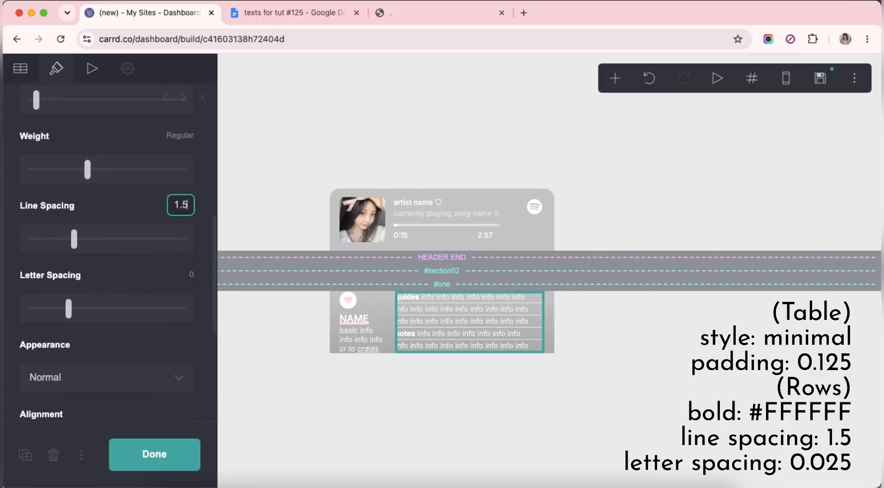
pyautogui.press('Return')
pyautogui.write('0.025')
pyautogui.press('Return')
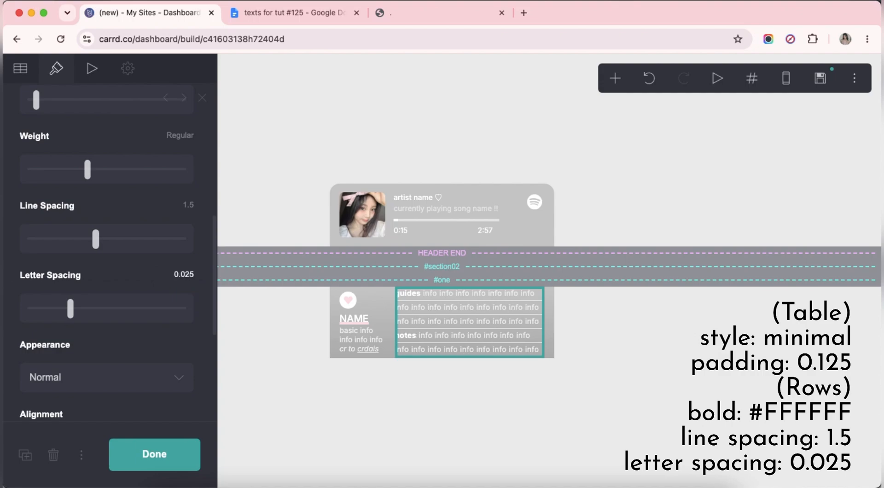
pyautogui.scroll(-5, 193, 277)
pyautogui.click(438, 404)
# Add a section break named "two" below the info container.
pyautogui.click(616, 79)
pyautogui.click(603, 357)
pyautogui.scroll(-1, 124, 267)
pyautogui.doubleClick(76, 319)
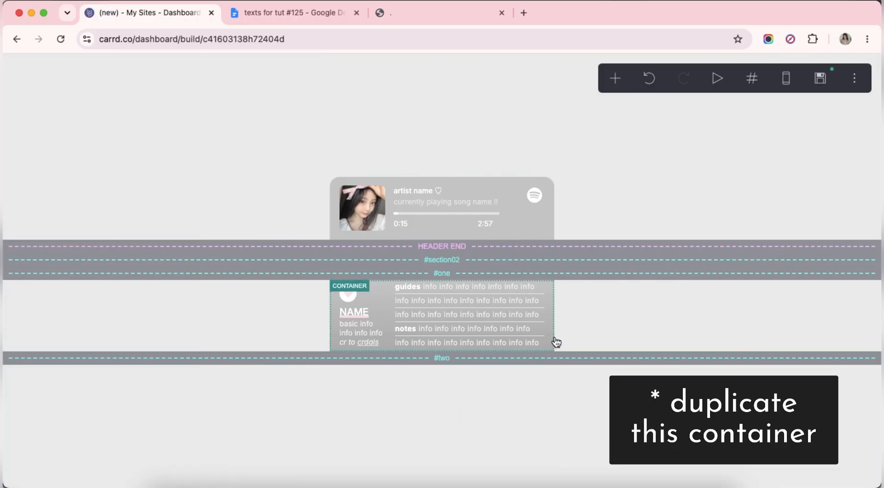
# Duplicate the info container and move the copy below the #two section break.
pyautogui.click(555, 341)
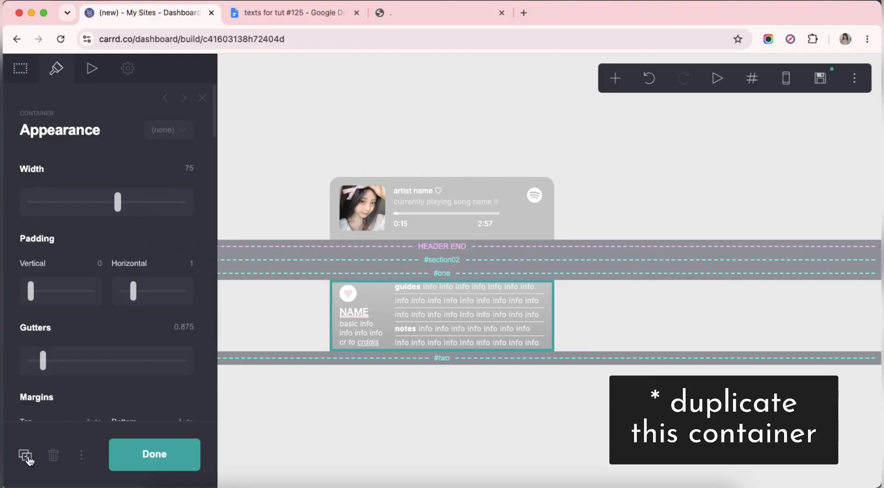
pyautogui.click(26, 456)
pyautogui.moveTo(552, 324); pyautogui.dragTo(547, 403)
pyautogui.click(609, 429)
# Open the rows of the table under #two for editing, copy "**likes**" from the Google Docs document and return to Carrd.
pyautogui.click(488, 370)
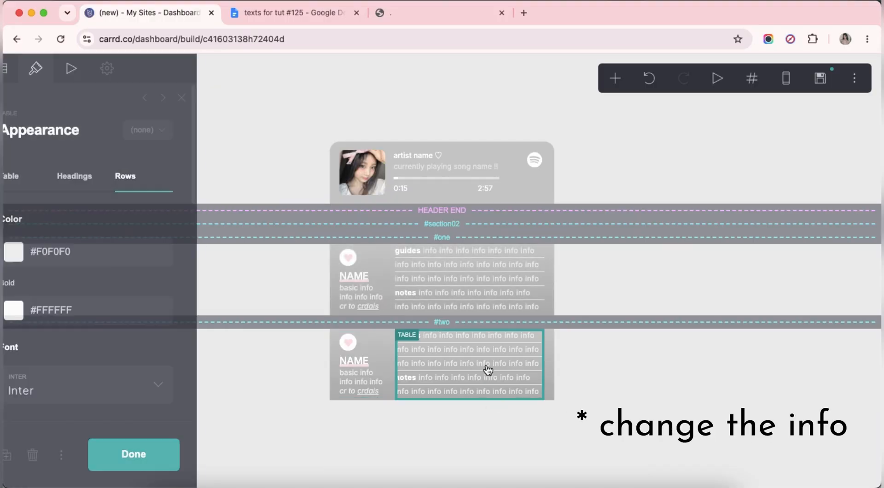
pyautogui.click(21, 69)
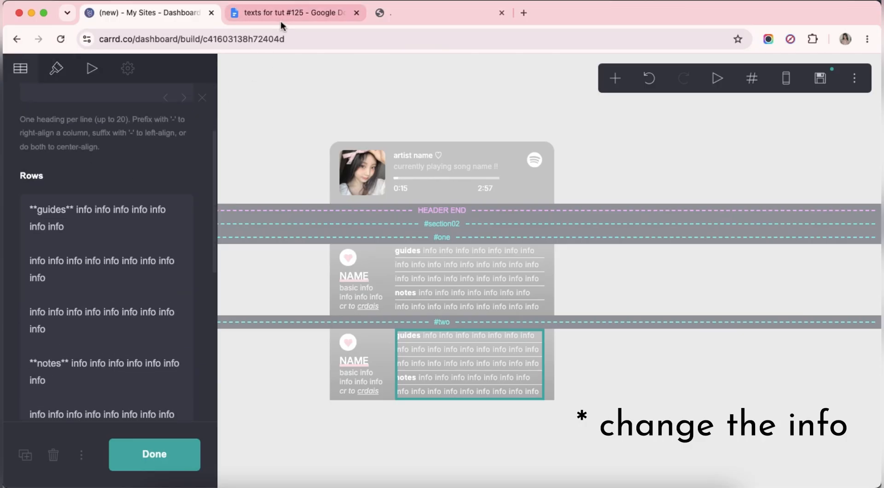
pyautogui.click(282, 13)
pyautogui.rightClick(276, 208)
pyautogui.click(308, 221)
pyautogui.click(143, 16)
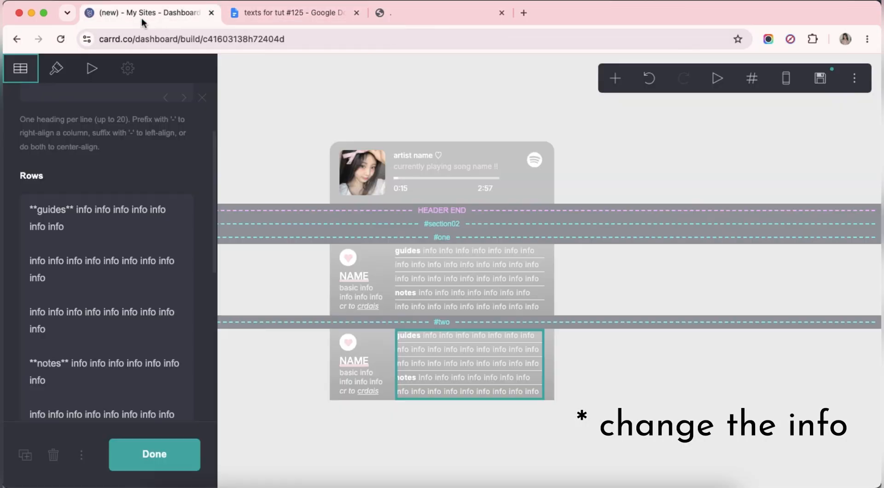
# Replace "**guides**" with "**likes**" in the first row of the table under #two.
pyautogui.moveTo(71, 211); pyautogui.dragTo(25, 210)
pyautogui.rightClick(26, 211)
pyautogui.click(138, 247)
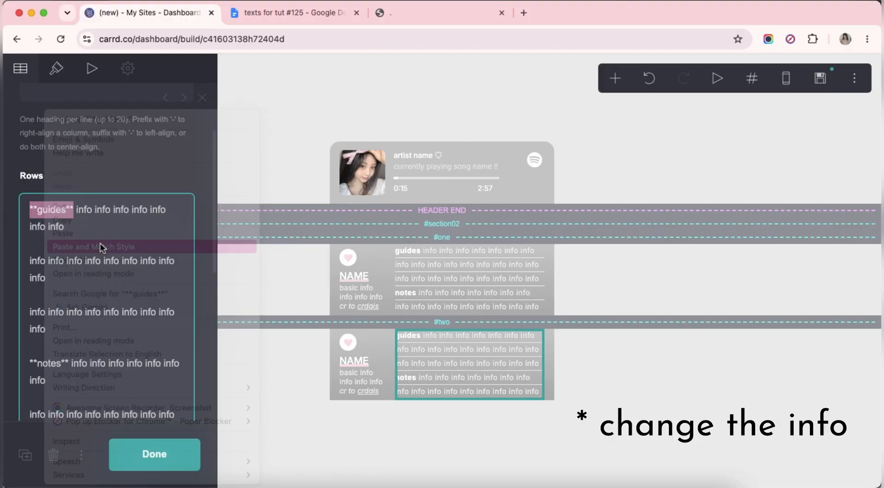
pyautogui.press('BackSpace')
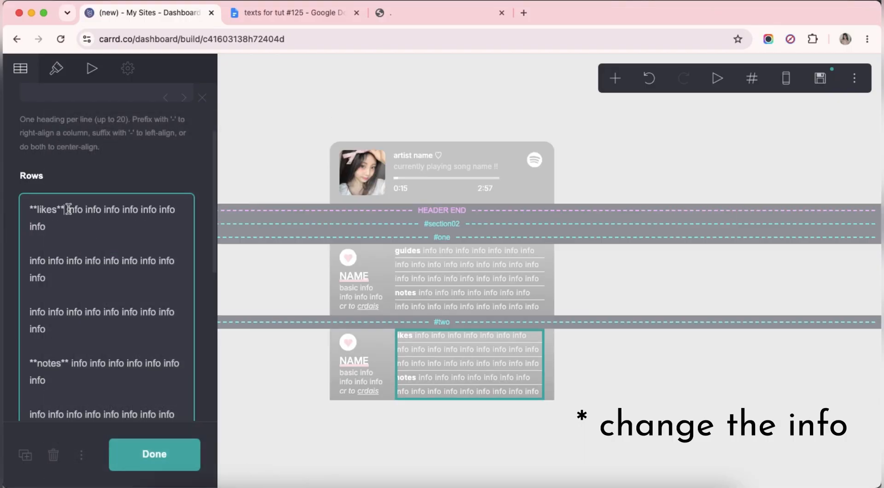
pyautogui.moveTo(69, 210); pyautogui.dragTo(85, 234)
pyautogui.moveTo(31, 261); pyautogui.dragTo(75, 336)
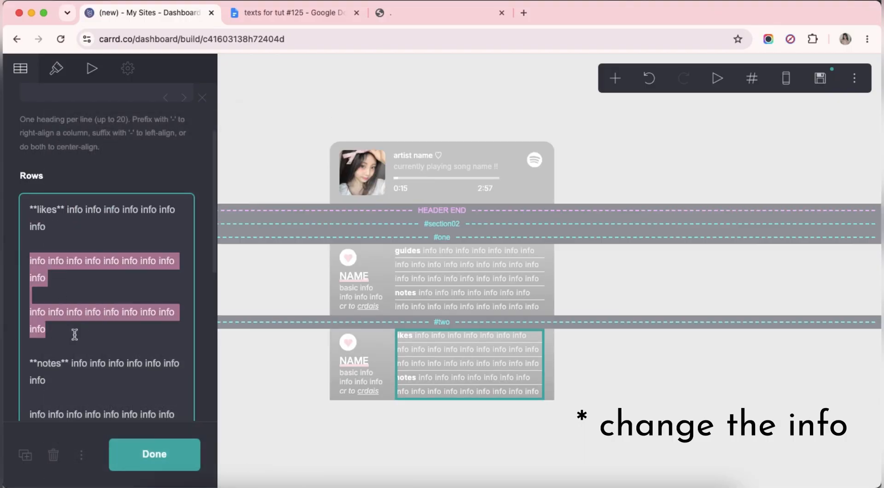
pyautogui.click(121, 287)
# Copy "**dislikes**" from the Google Docs document and return to Carrd.
pyautogui.scroll(-5, 122, 286)
pyautogui.click(289, 13)
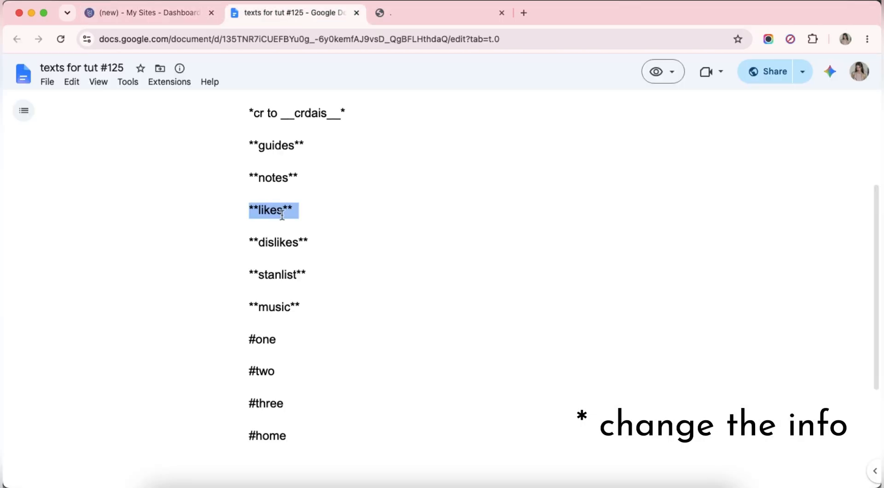
pyautogui.tripleClick(283, 243)
pyautogui.rightClick(283, 242)
pyautogui.click(302, 256)
pyautogui.click(131, 20)
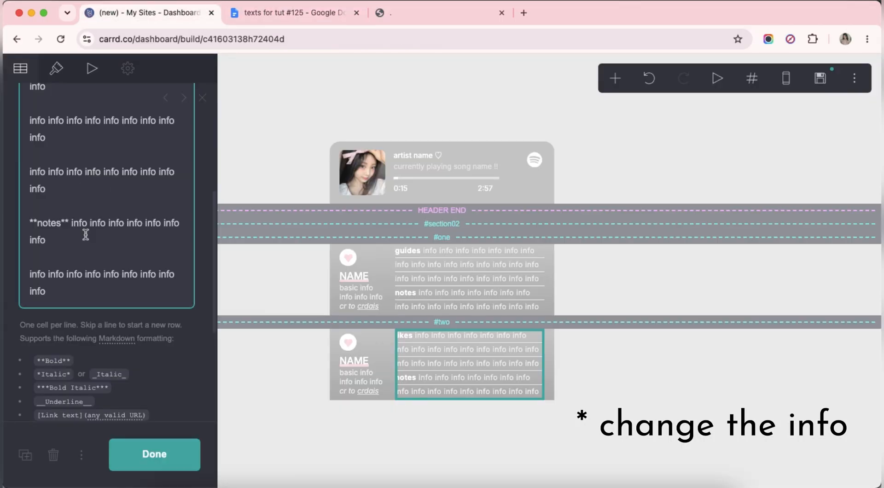
# Replace "**notes**" with "**dislikes**" in the #two table's fourth row, keep its text in one cell, and finish editing.
pyautogui.rightClick(46, 231)
pyautogui.click(60, 286)
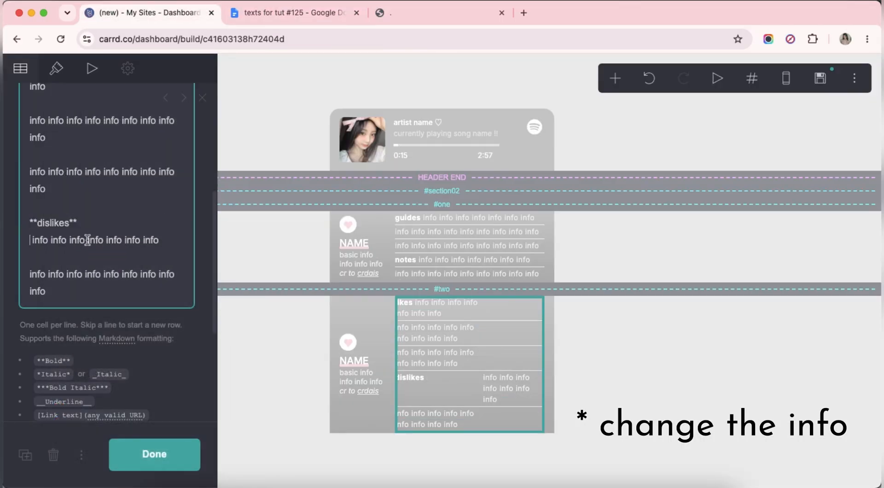
pyautogui.press('BackSpace')
pyautogui.moveTo(80, 225); pyautogui.dragTo(122, 303)
pyautogui.click(109, 292)
pyautogui.click(192, 344)
pyautogui.click(628, 379)
# Add a section break named "three" below the likes and dislikes container.
pyautogui.click(615, 79)
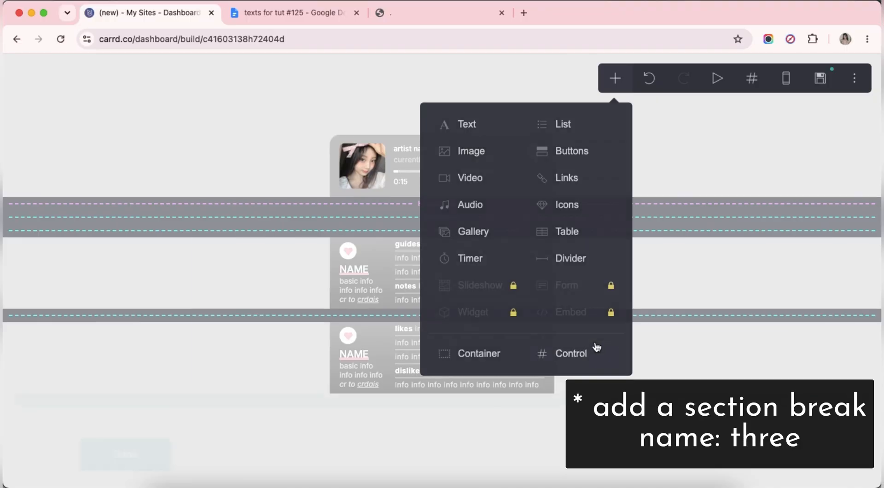
pyautogui.click(597, 346)
pyautogui.scroll(-3, 106, 305)
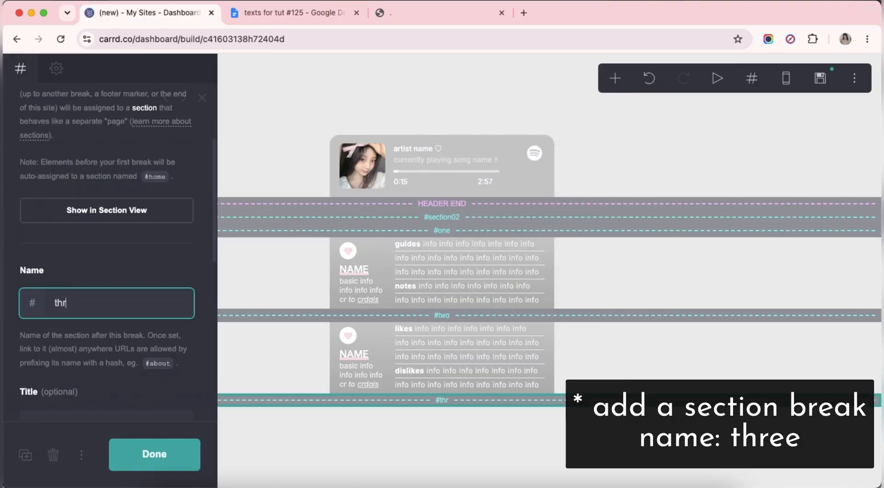
pyautogui.click(642, 367)
# Duplicate the likes and dislikes container and move the copy below the #three section break.
pyautogui.click(552, 332)
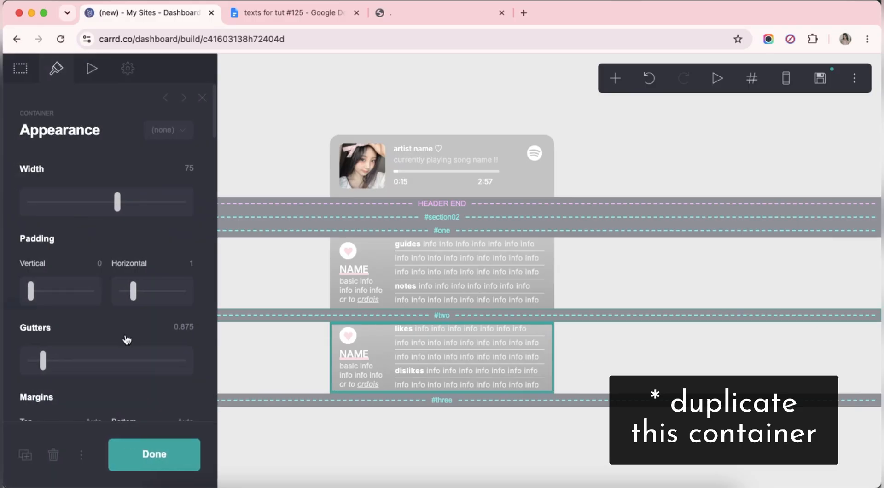
pyautogui.click(30, 454)
pyautogui.moveTo(561, 368)
pyautogui.mouseDown()
pyautogui.moveTo(554, 446)
pyautogui.moveTo(554, 439)
pyautogui.moveTo(593, 450)
pyautogui.moveTo(584, 441)
pyautogui.mouseUp()
pyautogui.click(639, 435)
pyautogui.click(640, 434)
# Open the rows of the table under #three for editing, copy "**stanlist**" from the Google Docs document and return to Carrd.
pyautogui.click(473, 403)
pyautogui.scroll(-5, 103, 306)
pyautogui.click(295, 12)
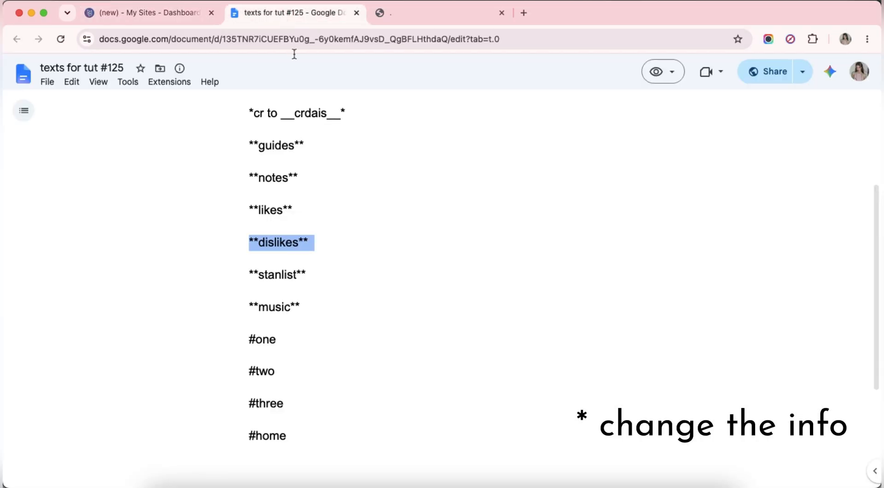
pyautogui.tripleClick(285, 275)
pyautogui.rightClick(285, 274)
pyautogui.click(316, 282)
pyautogui.click(146, 13)
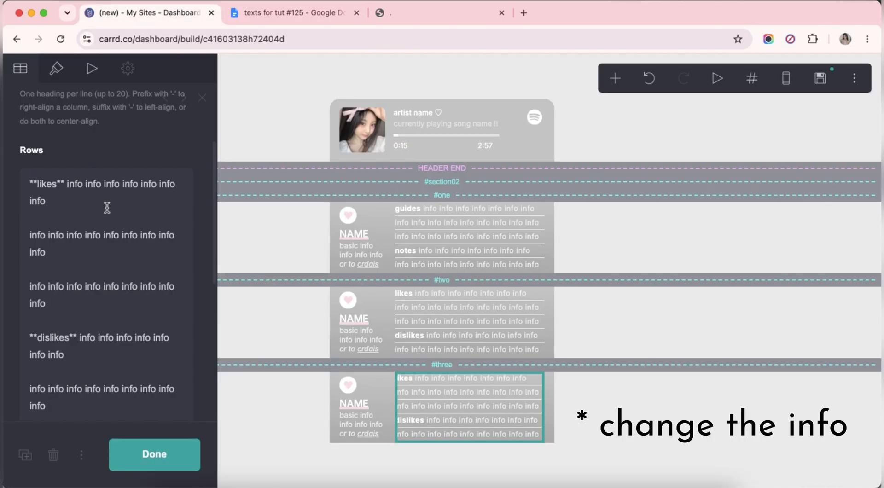
# Replace "**likes**" with "**stanlist**" in the #three table's first row, keeping the row's text in a single cell.
pyautogui.doubleClick(65, 184)
pyautogui.rightClick(65, 185)
pyautogui.click(92, 234)
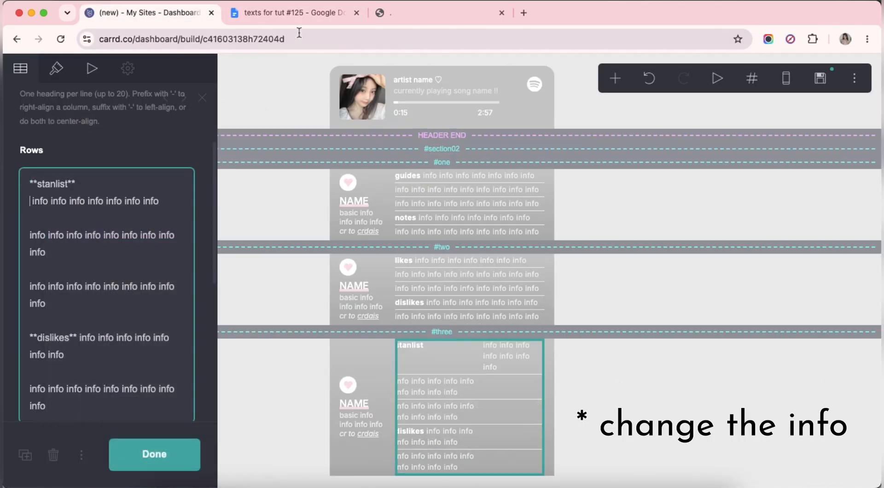
pyautogui.press('BackSpace')
# Copy "**music**" from the Google Docs document and return to Carrd.
pyautogui.click(286, 14)
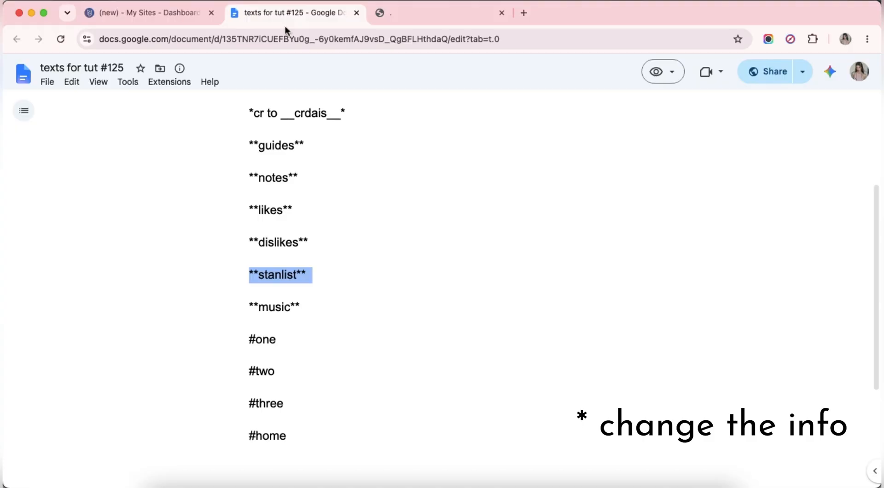
pyautogui.moveTo(296, 307); pyautogui.dragTo(233, 307)
pyautogui.rightClick(269, 307)
pyautogui.click(286, 318)
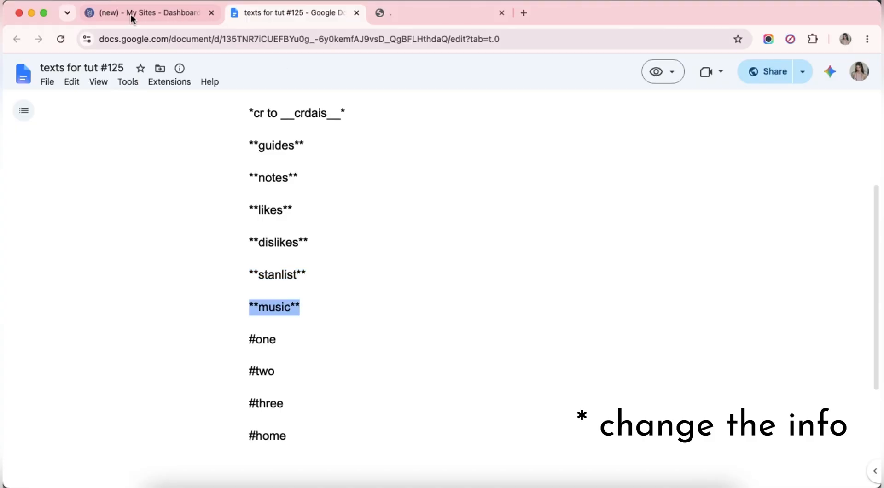
pyautogui.click(130, 14)
# Replace "**dislikes**" with "**music**" in the fourth row of the #three table and finish editing the table.
pyautogui.scroll(-3, 92, 274)
pyautogui.rightClick(51, 258)
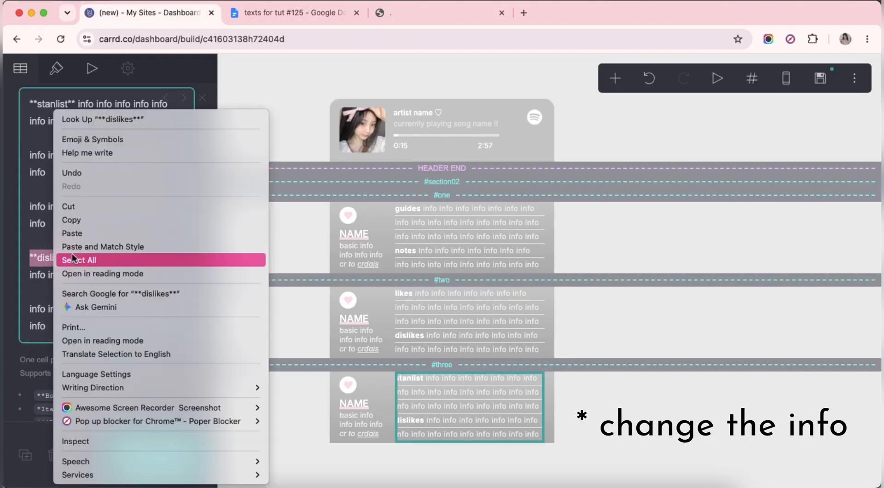
pyautogui.click(114, 243)
pyautogui.scroll(1, 119, 158)
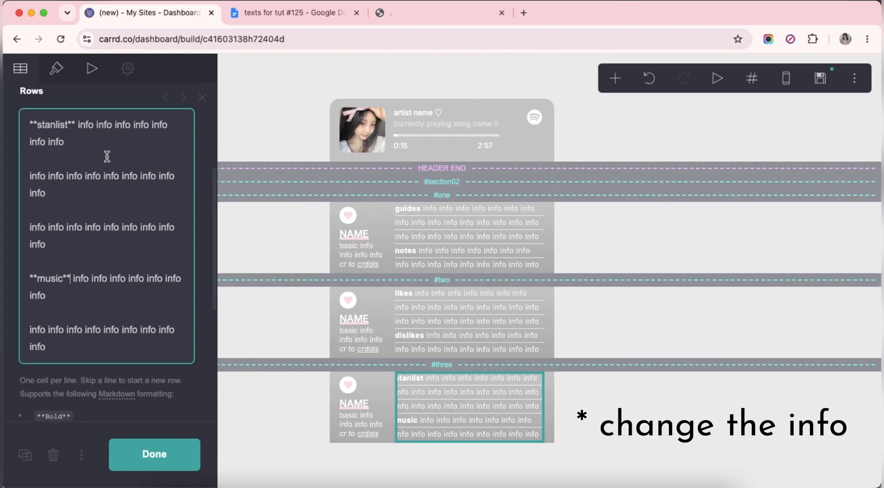
pyautogui.moveTo(79, 127); pyautogui.dragTo(72, 313)
pyautogui.click(72, 313)
pyautogui.click(651, 322)
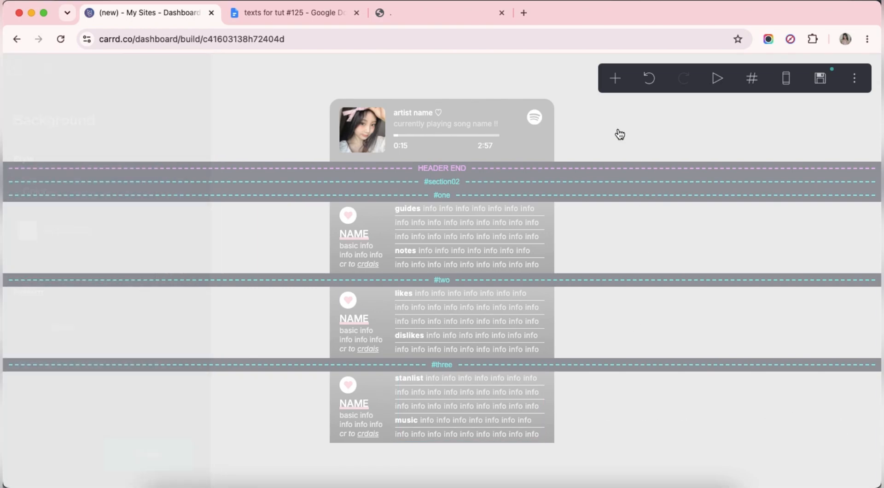
# Add a control element set as the footer start marker below the #three section.
pyautogui.click(615, 79)
pyautogui.click(591, 357)
pyautogui.click(118, 192)
pyautogui.click(109, 223)
pyautogui.click(686, 375)
# Add a container below the footer marker with vertical padding 0.875 and corner rounding 1 on the bottom left and bottom right only.
pyautogui.click(615, 78)
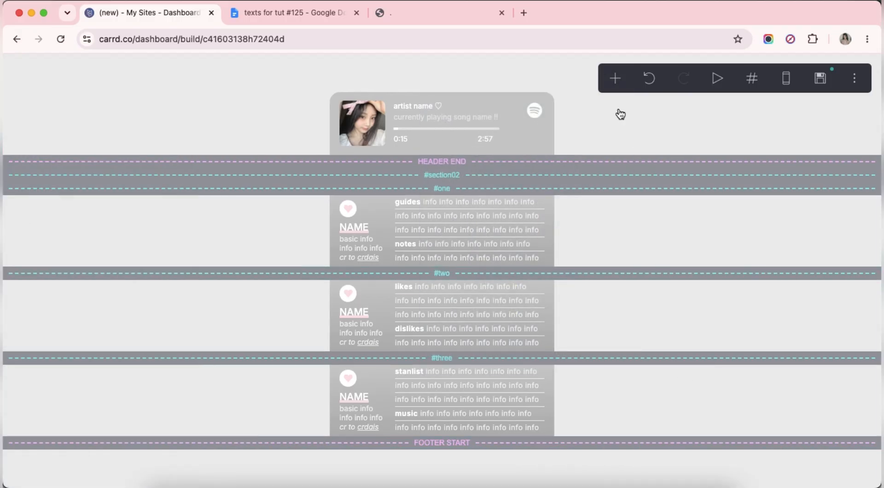
pyautogui.click(470, 368)
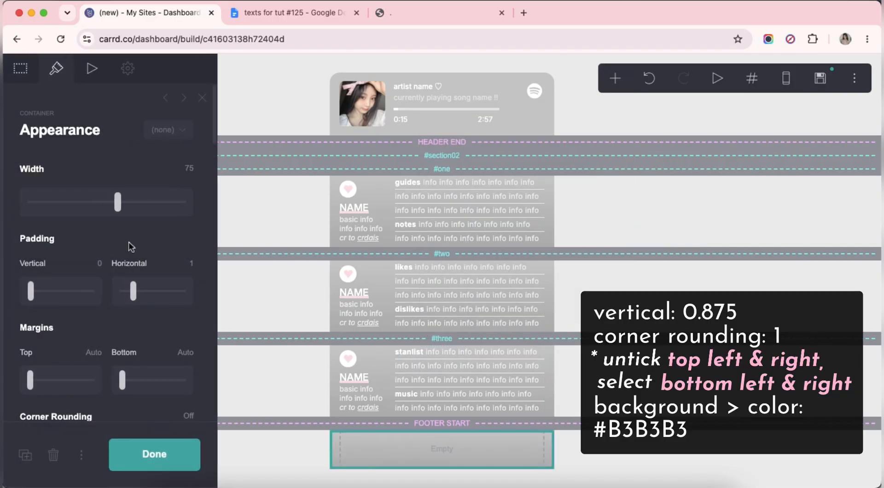
pyautogui.press('Return')
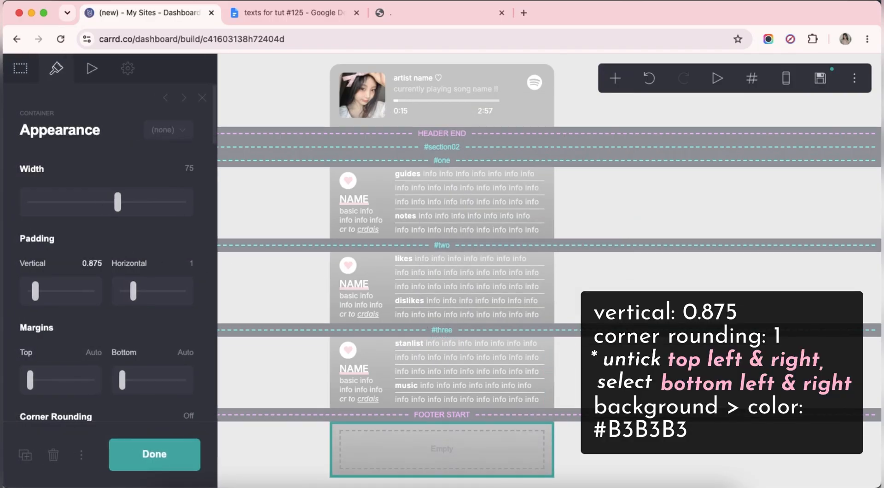
pyautogui.scroll(-4, 189, 244)
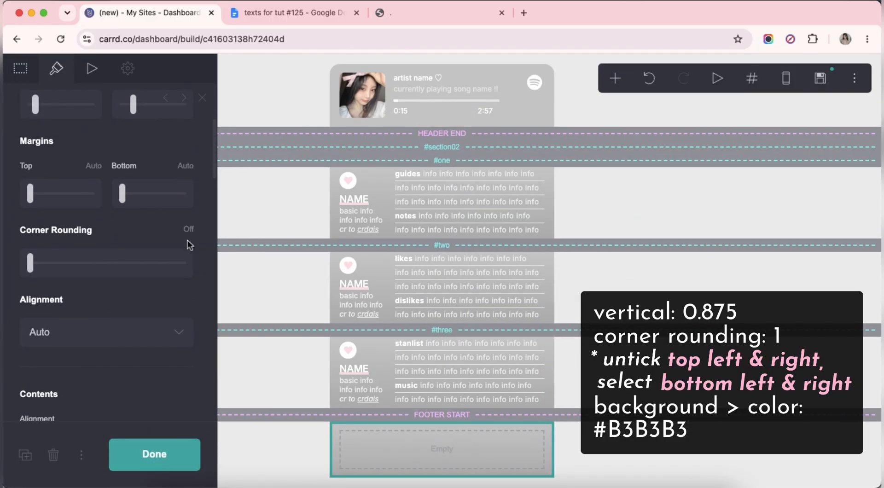
pyautogui.press('Return')
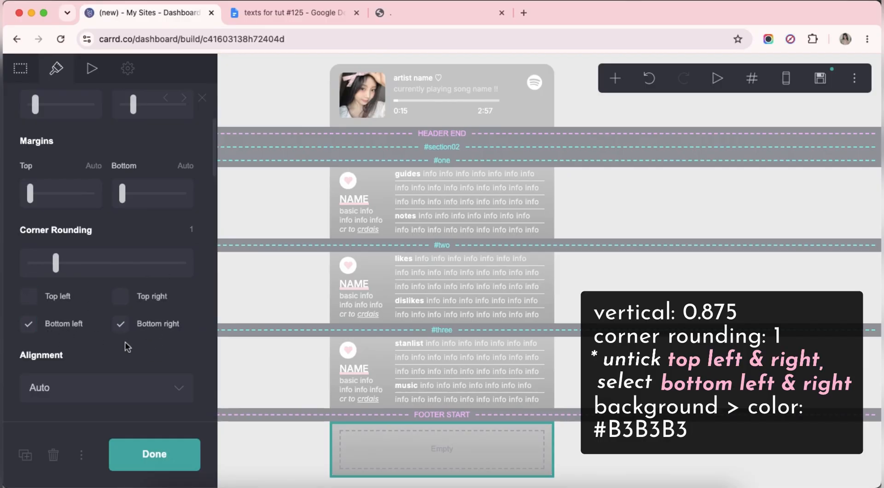
# Change the footer container's background from a gradient to a solid color of #B3B3B3.
pyautogui.scroll(-10, 125, 342)
pyautogui.click(79, 255)
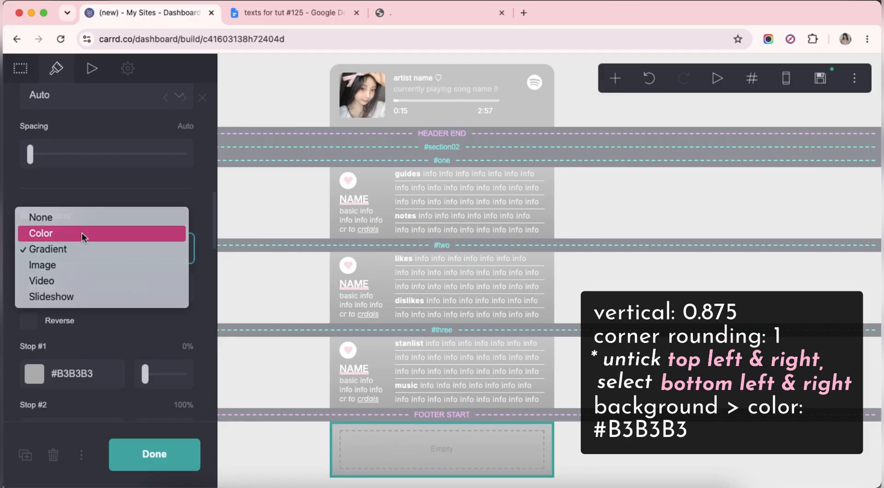
pyautogui.click(82, 233)
pyautogui.click(130, 290)
pyautogui.write('B3B3B3')
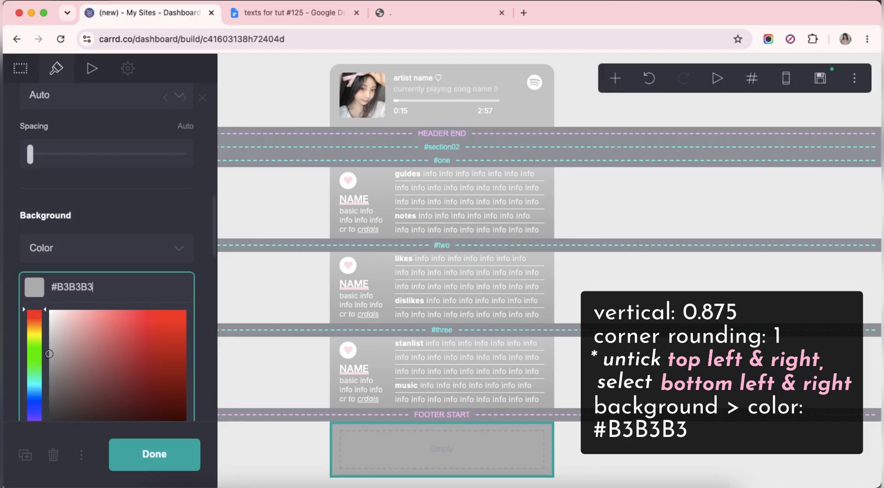
pyautogui.press('Return')
pyautogui.scroll(-10, 211, 299)
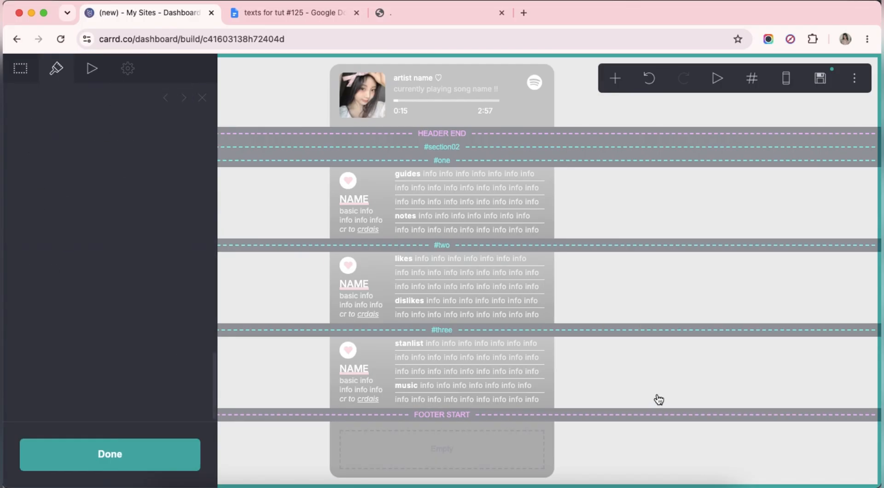
# Add a gallery inside the footer container and give it four image entries.
pyautogui.click(658, 399)
pyautogui.click(615, 79)
pyautogui.click(491, 235)
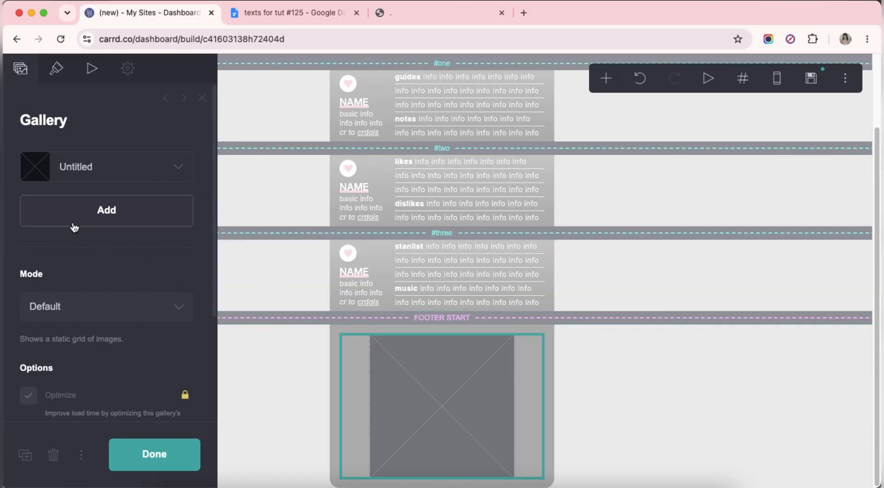
pyautogui.click(73, 226)
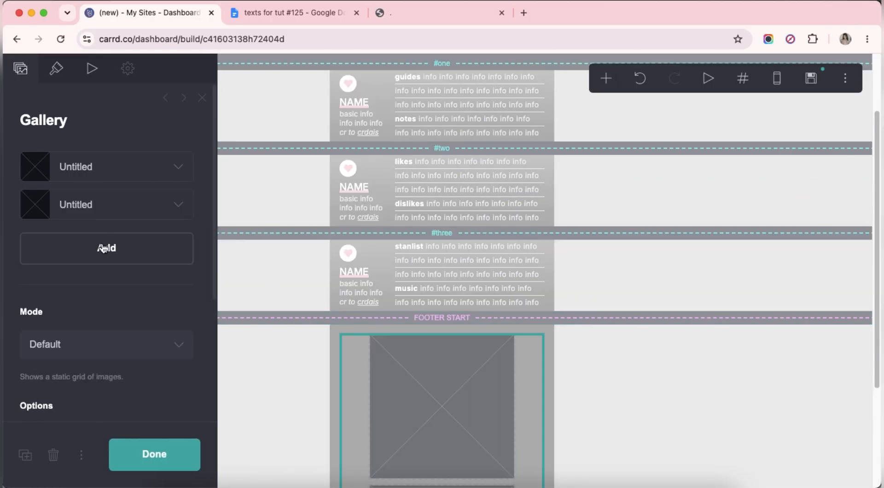
pyautogui.click(96, 249)
pyautogui.click(115, 273)
# Upload square-cropped pictures to the four gallery entries: rose CD, kitten with bow, hair clip and book with ribbon.
pyautogui.click(120, 172)
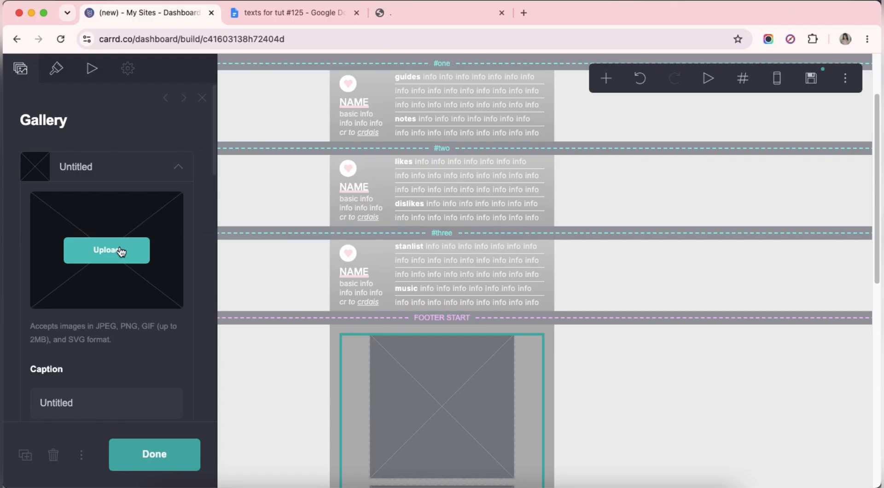
pyautogui.click(121, 251)
pyautogui.doubleClick(361, 184)
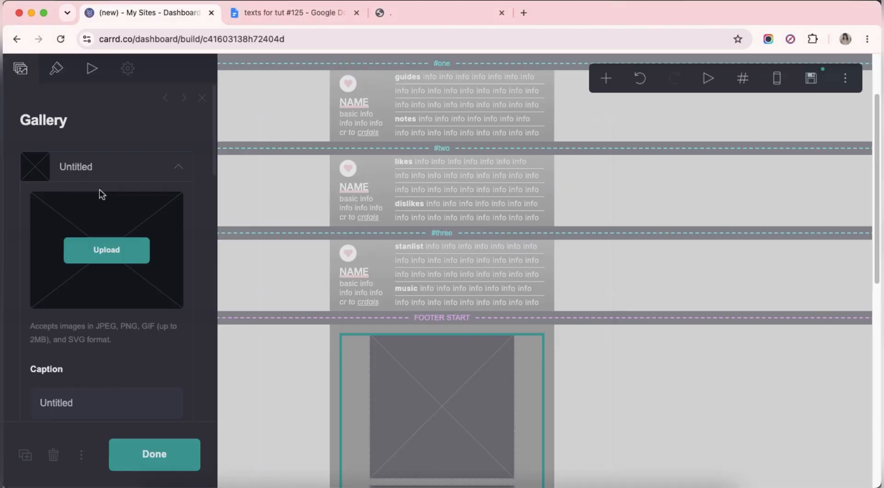
pyautogui.click(117, 280)
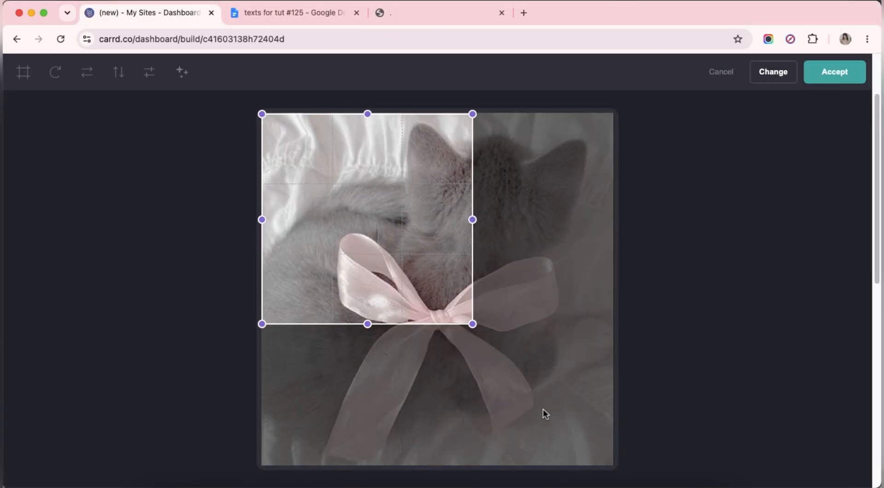
pyautogui.click(824, 78)
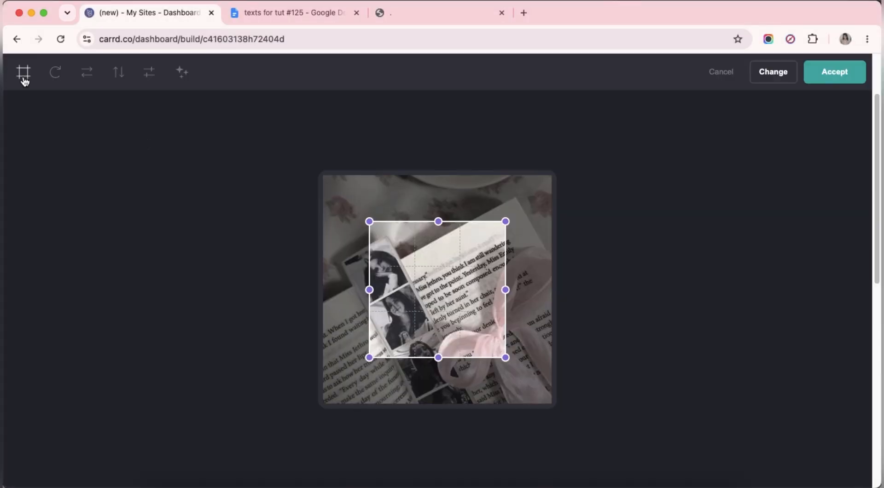
pyautogui.click(832, 79)
pyautogui.click(95, 286)
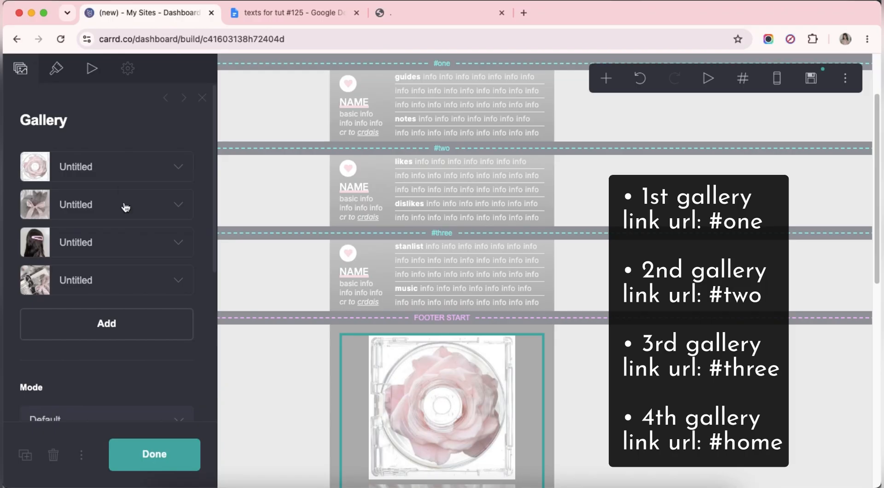
# Copy "#one" from the texts document and set it as the first gallery image's link URL.
pyautogui.click(111, 170)
pyautogui.scroll(-4, 111, 272)
pyautogui.scroll(-2, 109, 267)
pyautogui.click(121, 294)
pyautogui.click(270, 15)
pyautogui.moveTo(248, 340); pyautogui.dragTo(302, 351)
pyautogui.click(171, 19)
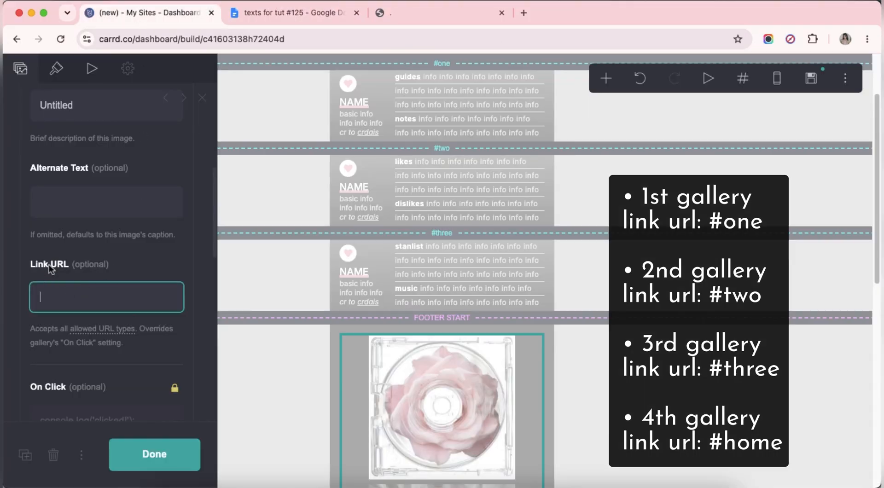
pyautogui.rightClick(78, 295)
pyautogui.click(111, 342)
pyautogui.scroll(10, 141, 264)
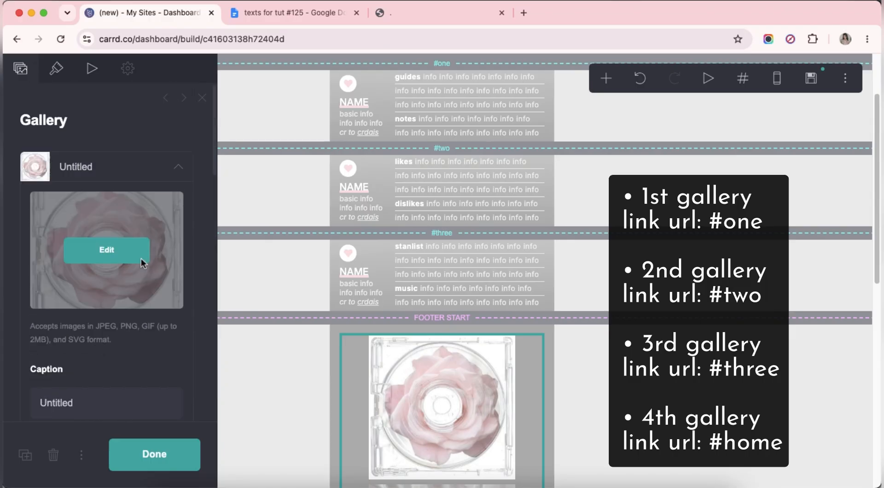
pyautogui.click(54, 173)
# Copy "#two" from the texts document and set it as the second gallery image's link URL.
pyautogui.click(90, 200)
pyautogui.scroll(-2, 128, 275)
pyautogui.scroll(-6, 128, 274)
pyautogui.click(101, 235)
pyautogui.click(286, 12)
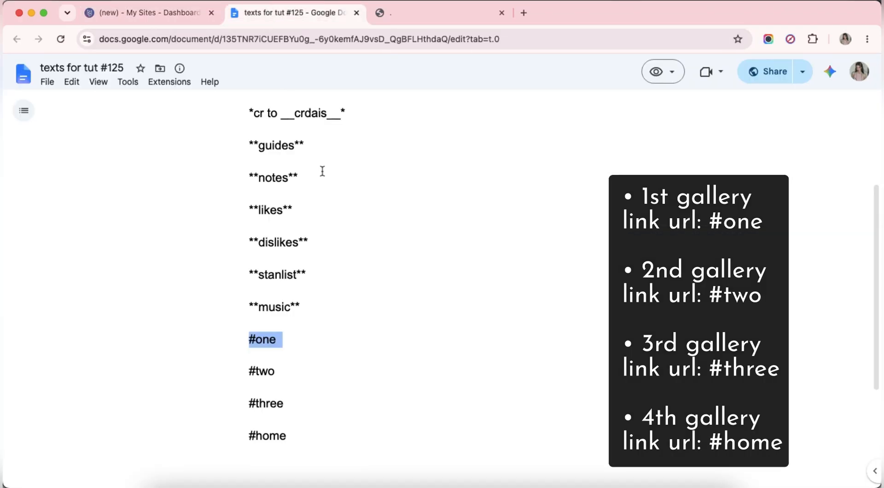
pyautogui.rightClick(261, 374)
pyautogui.click(282, 386)
pyautogui.click(124, 17)
pyautogui.rightClick(90, 229)
pyautogui.click(131, 331)
pyautogui.scroll(8, 134, 209)
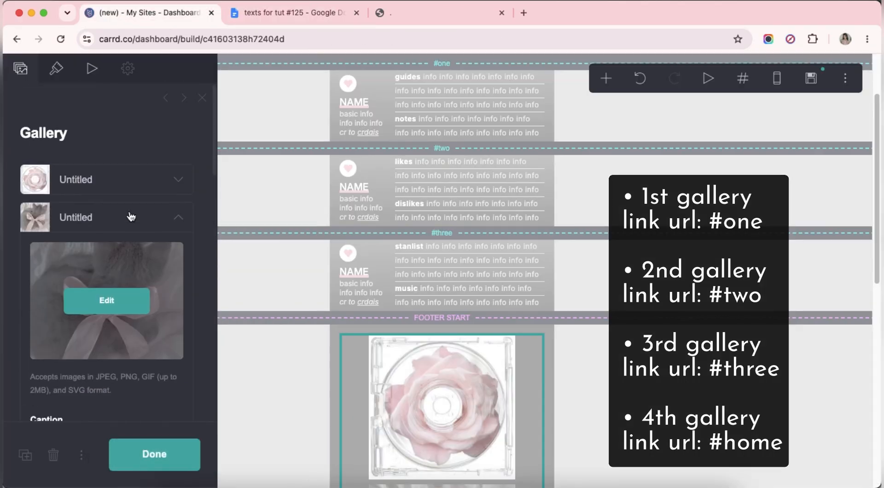
pyautogui.click(130, 216)
# Copy "#three" from the texts document and set it as the third gallery image's link URL.
pyautogui.click(109, 242)
pyautogui.scroll(-7, 118, 256)
pyautogui.click(102, 253)
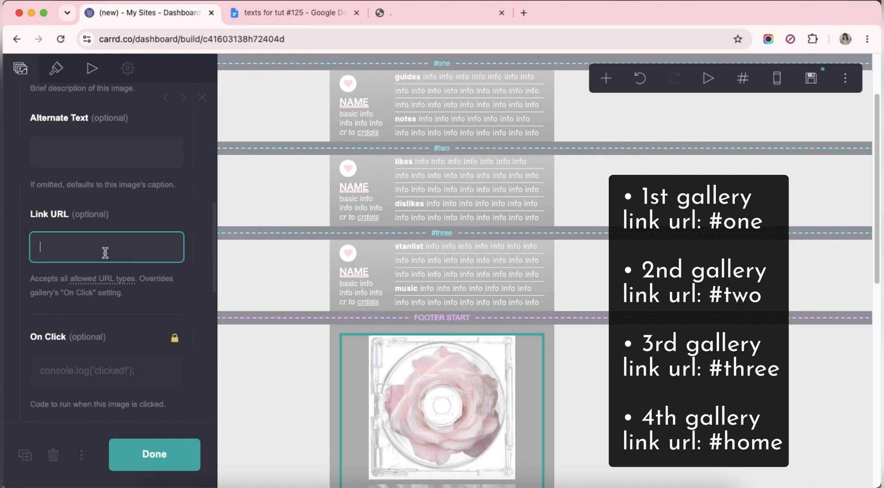
pyautogui.click(273, 15)
pyautogui.rightClick(270, 401)
pyautogui.click(302, 414)
pyautogui.click(143, 13)
pyautogui.rightClick(119, 240)
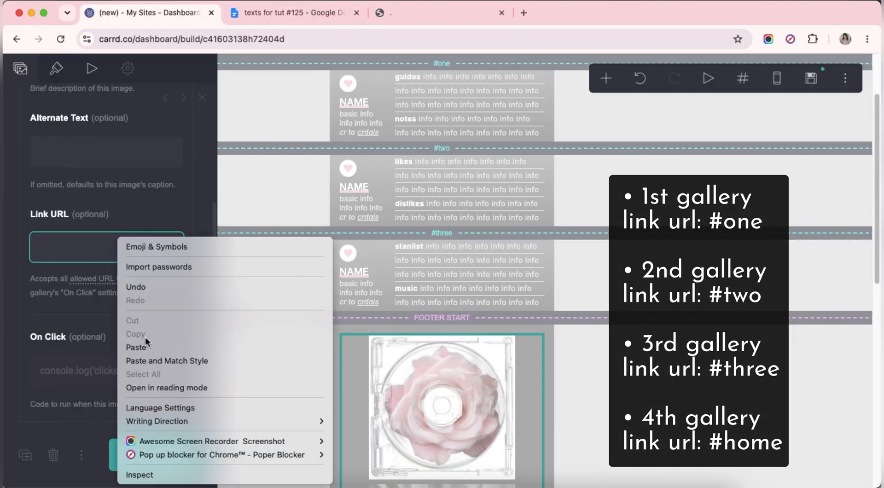
pyautogui.click(139, 347)
pyautogui.scroll(5, 137, 217)
pyautogui.click(118, 247)
# Copy "#home" from the texts document and set it as the fourth gallery image's link URL.
pyautogui.click(124, 291)
pyautogui.scroll(-8, 123, 262)
pyautogui.click(118, 294)
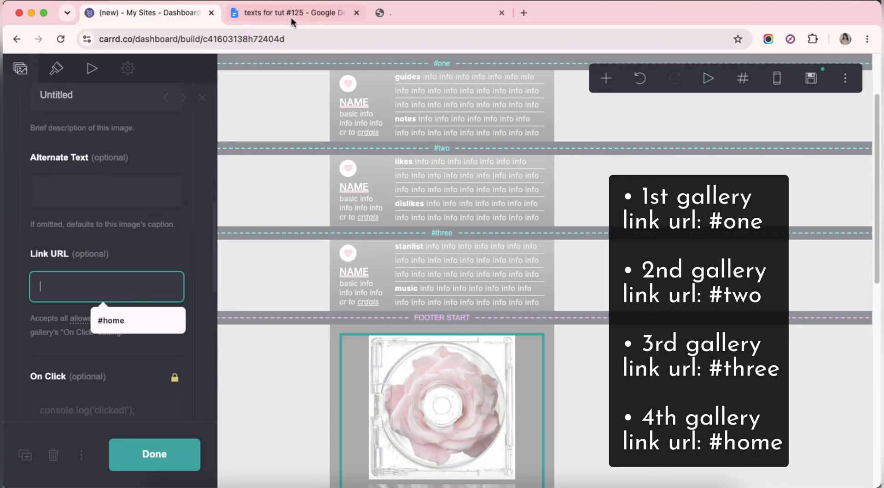
pyautogui.click(291, 14)
pyautogui.rightClick(281, 443)
pyautogui.click(322, 392)
pyautogui.click(147, 15)
pyautogui.rightClick(117, 287)
pyautogui.click(159, 344)
pyautogui.scroll(2, 139, 245)
pyautogui.scroll(5, 140, 245)
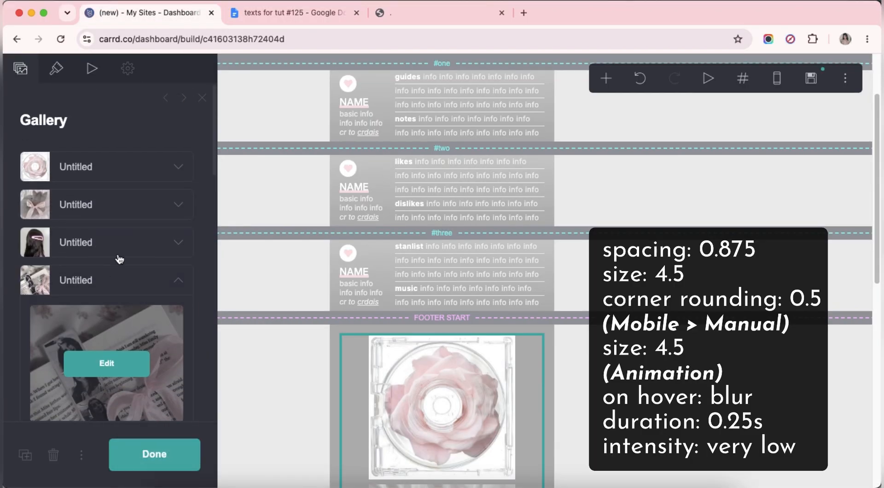
pyautogui.click(107, 285)
# Set the gallery's spacing to 0.875.
pyautogui.click(57, 68)
pyautogui.scroll(-3, 118, 285)
pyautogui.click(189, 257)
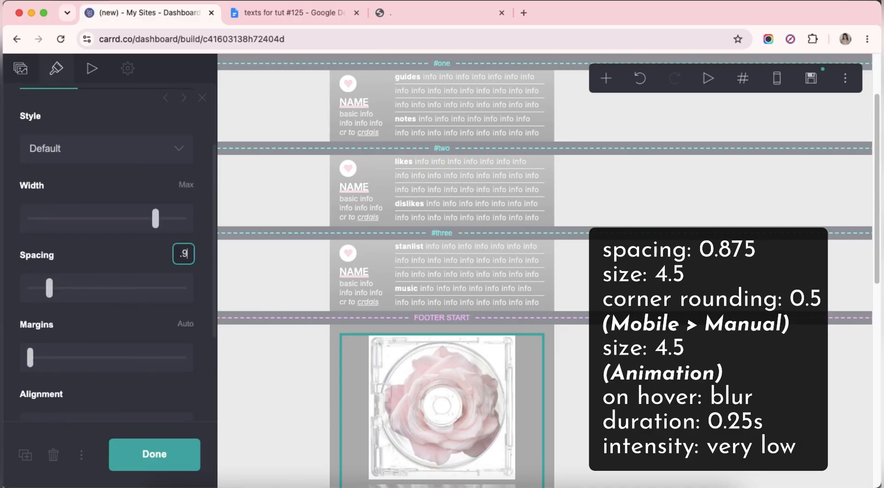
pyautogui.press('Return')
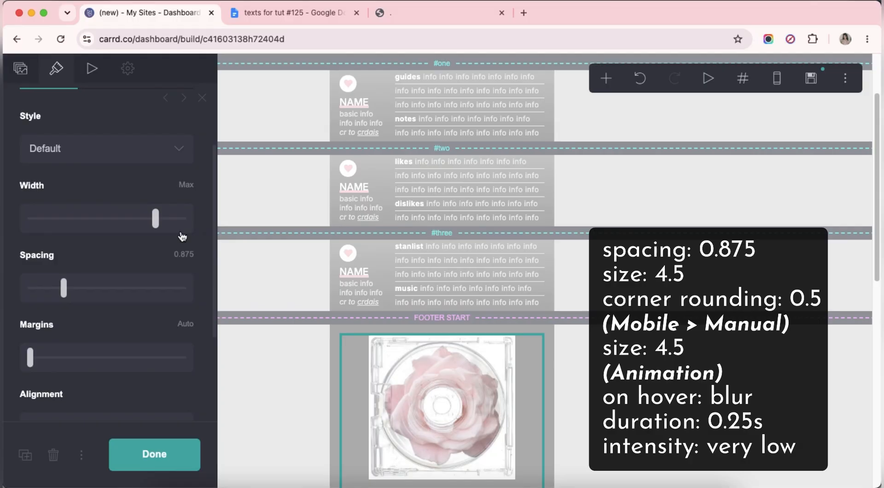
# Set the gallery images' size to 4.5 and their corner rounding to 0.5.
pyautogui.scroll(-3, 182, 236)
pyautogui.scroll(6, 161, 217)
pyautogui.click(91, 177)
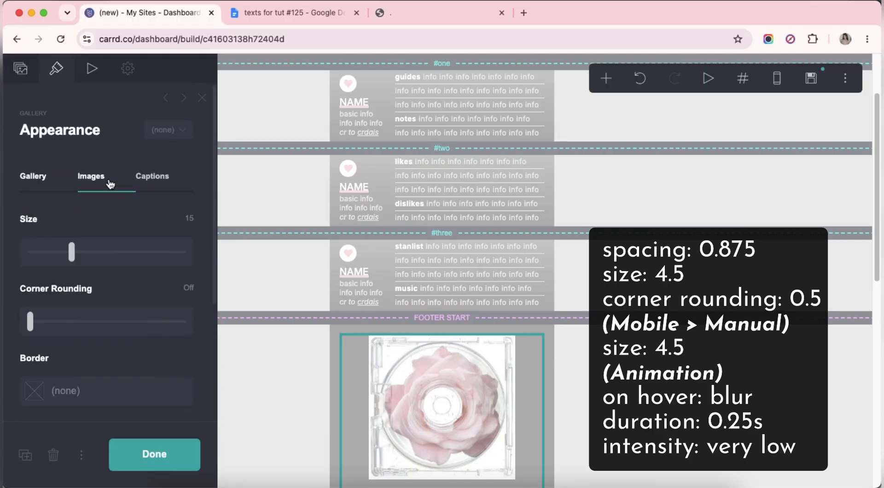
pyautogui.press('Return')
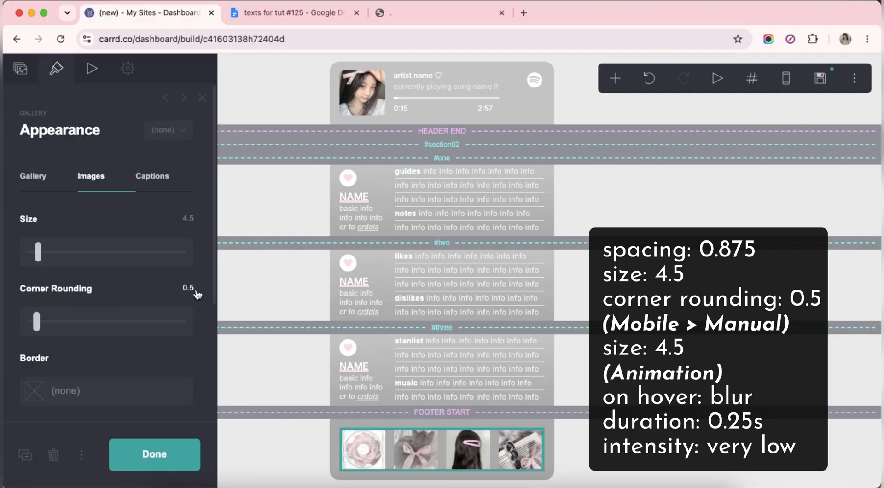
# Switch the gallery images' mobile appearance to manual with size 4.5, and return to the desktop view.
pyautogui.click(786, 79)
pyautogui.scroll(-5, 190, 259)
pyautogui.click(174, 317)
pyautogui.scroll(-2, 192, 348)
pyautogui.click(193, 348)
pyautogui.write('4.5')
pyautogui.press('Return')
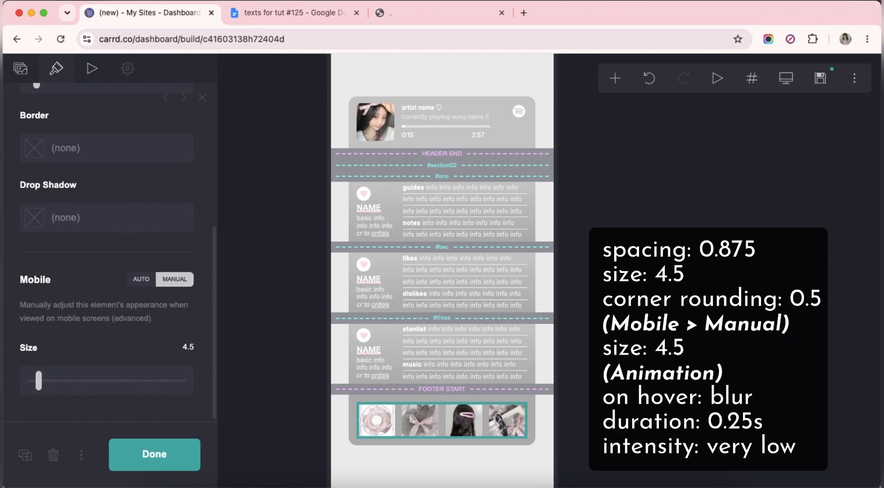
pyautogui.click(787, 78)
pyautogui.scroll(10, 120, 247)
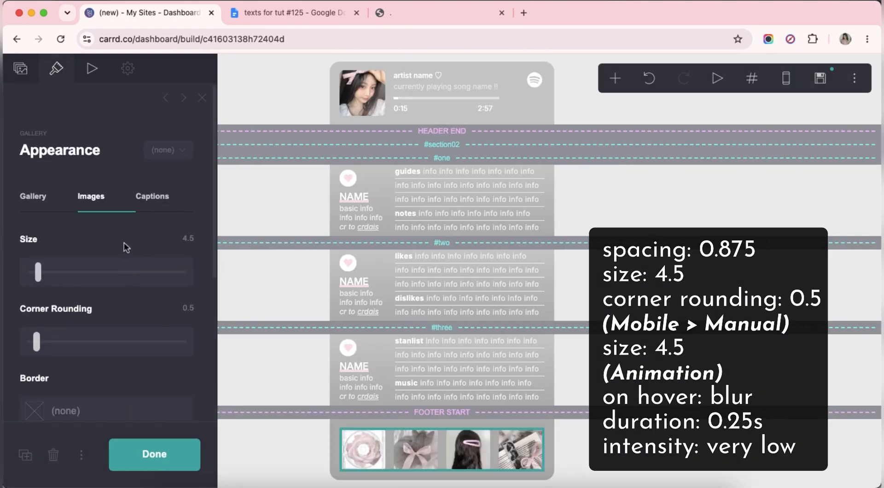
# Give the gallery images a Blur on-hover animation with 0.25s duration and Very Low intensity, and finish editing the gallery.
pyautogui.click(95, 81)
pyautogui.click(77, 359)
pyautogui.click(74, 374)
pyautogui.scroll(-1, 99, 373)
pyautogui.moveTo(153, 391); pyautogui.dragTo(135, 394)
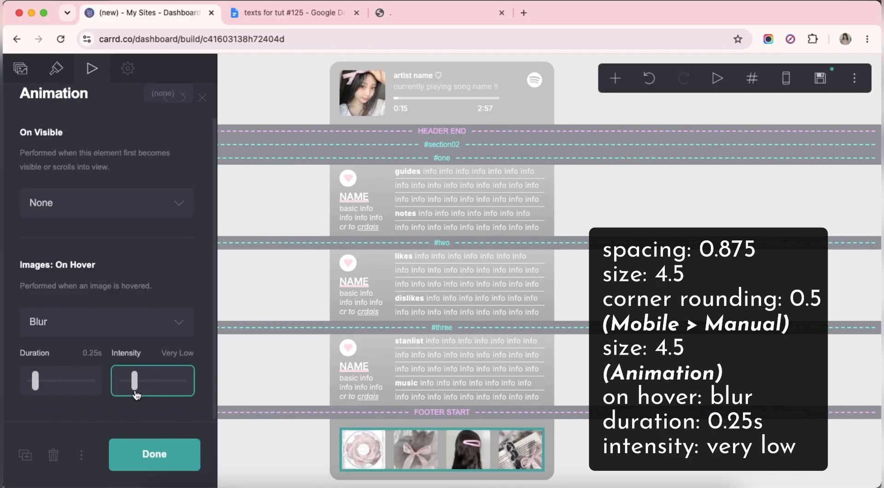
pyautogui.scroll(1, 144, 351)
pyautogui.click(708, 216)
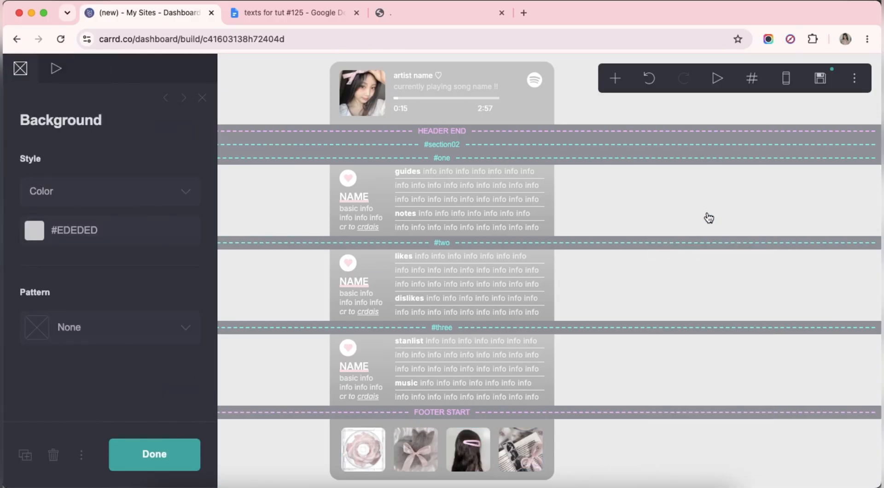
pyautogui.click(709, 215)
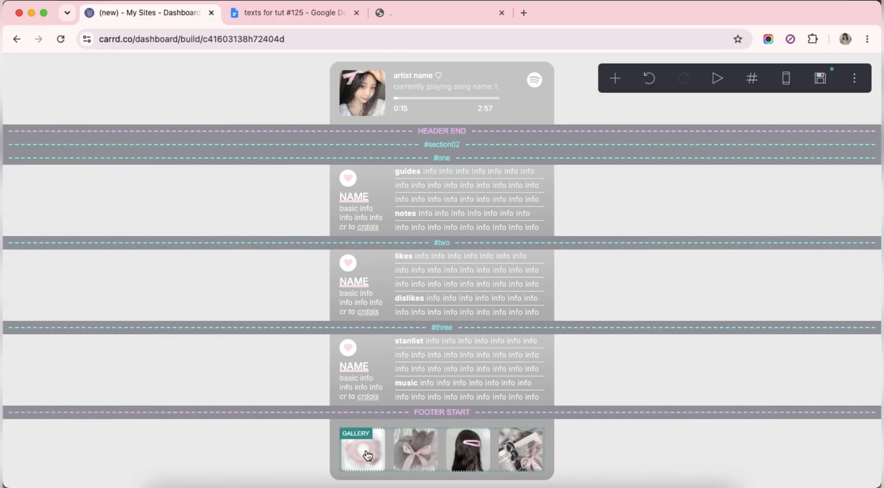
# Save and publish the changes to the site.
pyautogui.click(820, 80)
pyautogui.click(140, 192)
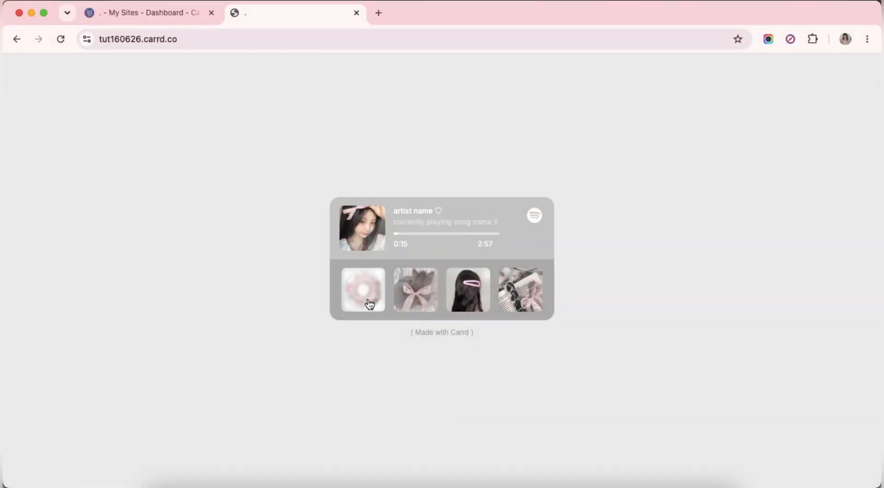
# Test the first three gallery image links on the published page to view sections #one, #two and #three.
pyautogui.click(369, 302)
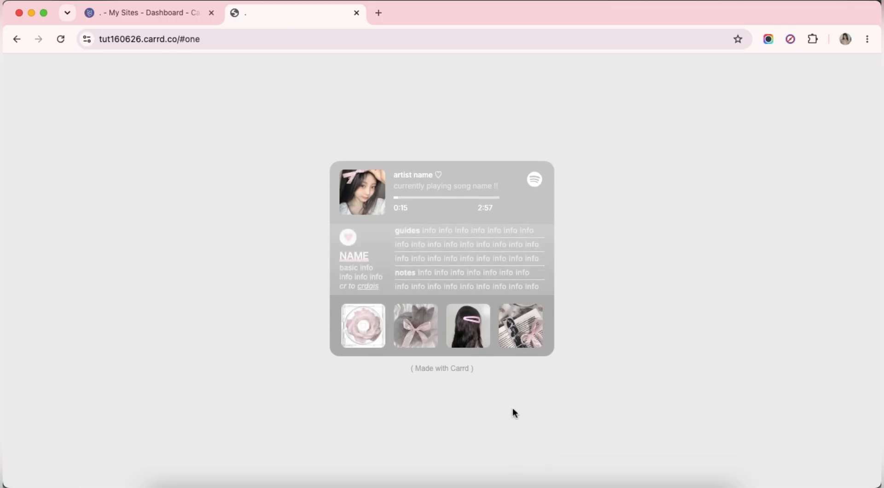
pyautogui.click(416, 325)
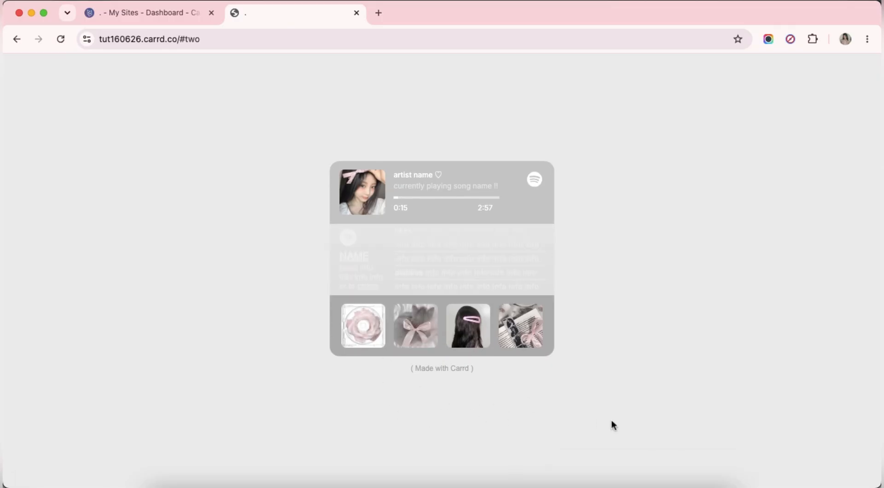
pyautogui.click(465, 334)
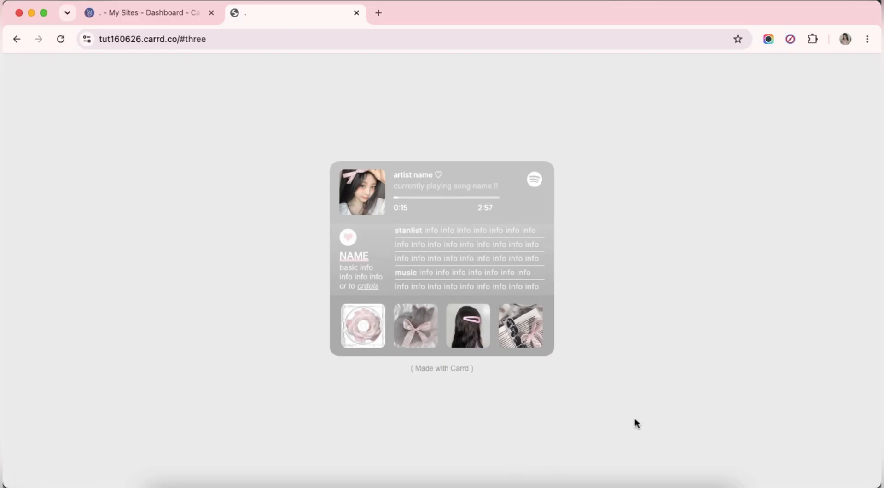